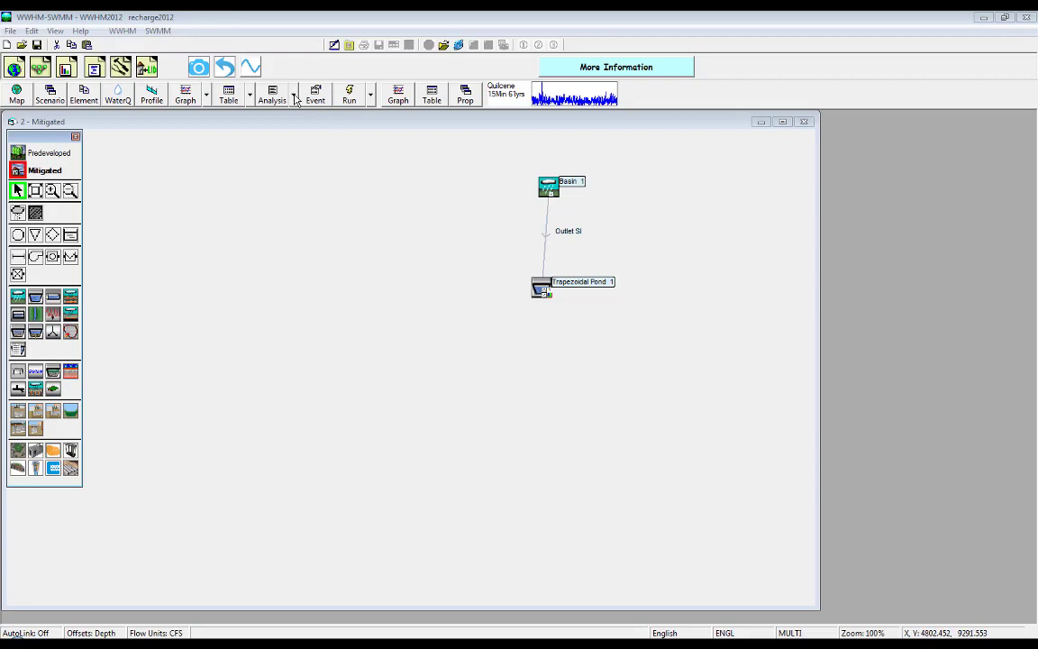
# Open the Analysis Toolbox, move its control window clear of the schematic, and open the Blank template
pyautogui.click(293, 98)
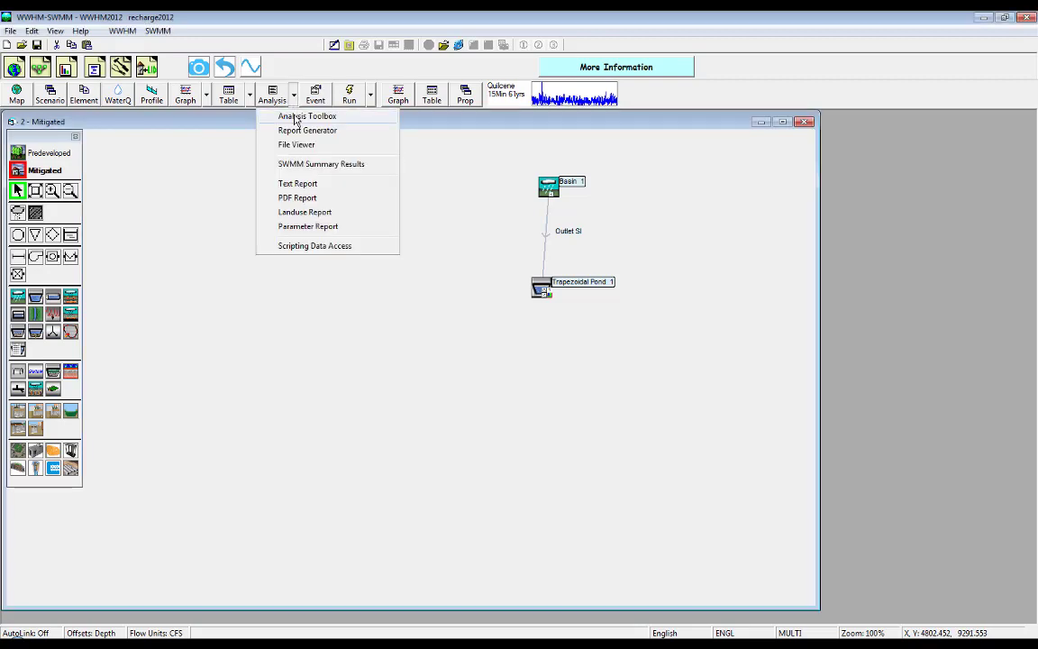
pyautogui.click(295, 117)
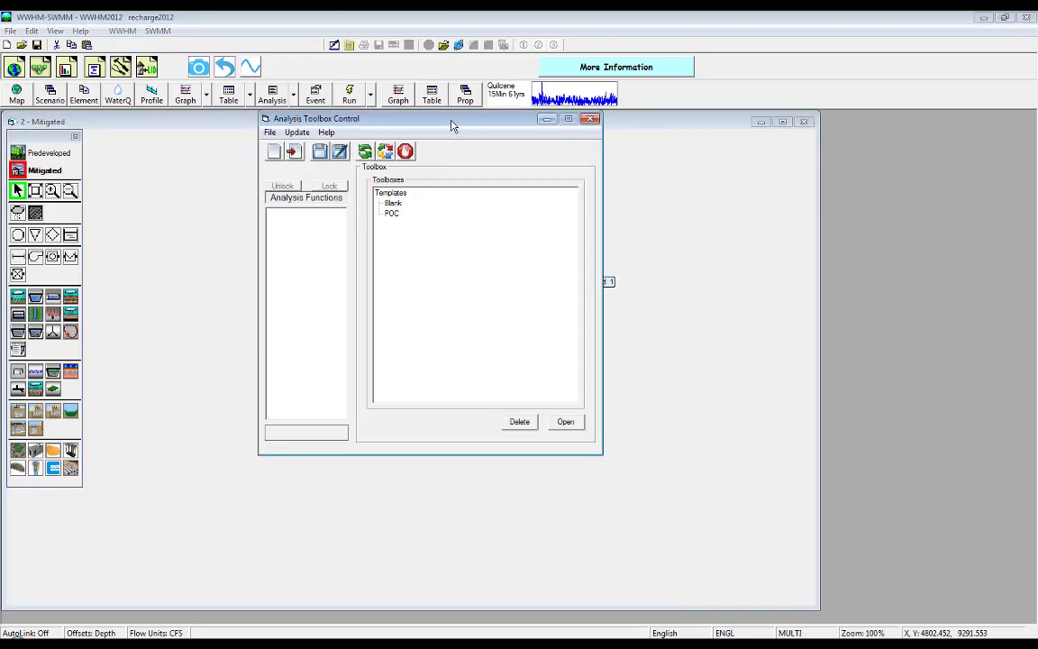
pyautogui.moveTo(406, 118); pyautogui.dragTo(183, 236)
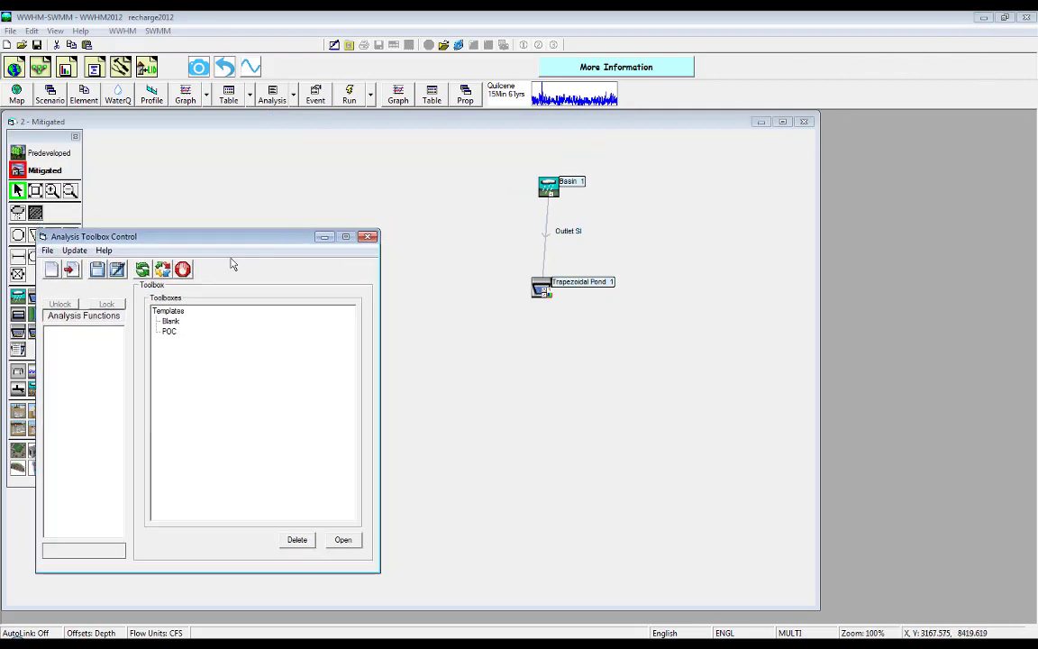
pyautogui.click(171, 322)
pyautogui.click(343, 541)
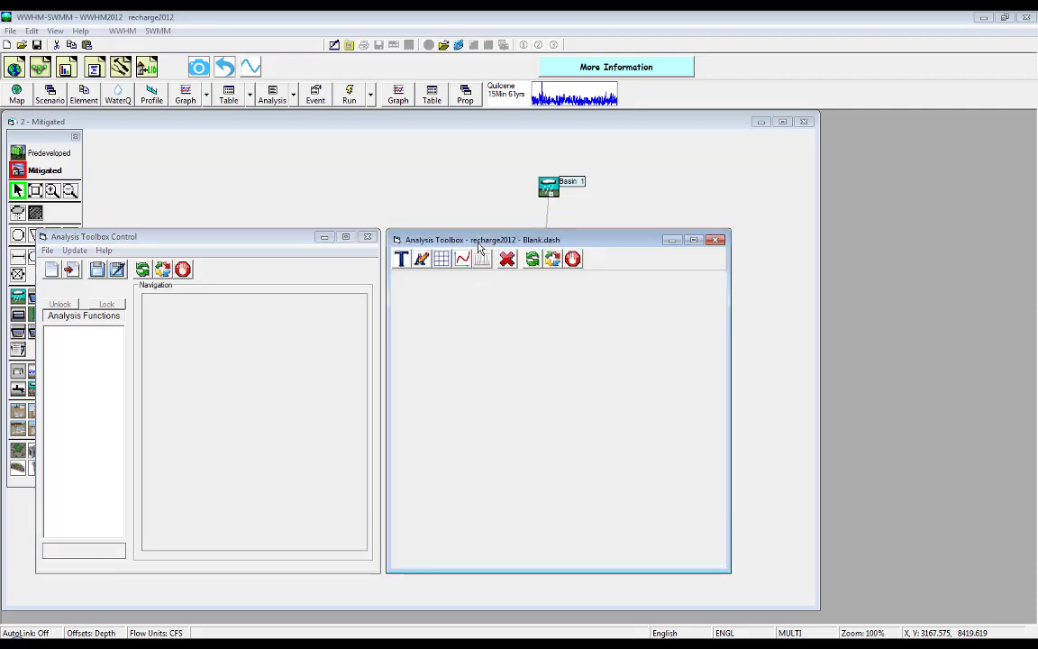
# Add a text box in the upper corner of the blank toolbox canvas and enlarge it
pyautogui.click(403, 261)
pyautogui.click(414, 288)
pyautogui.click(439, 292)
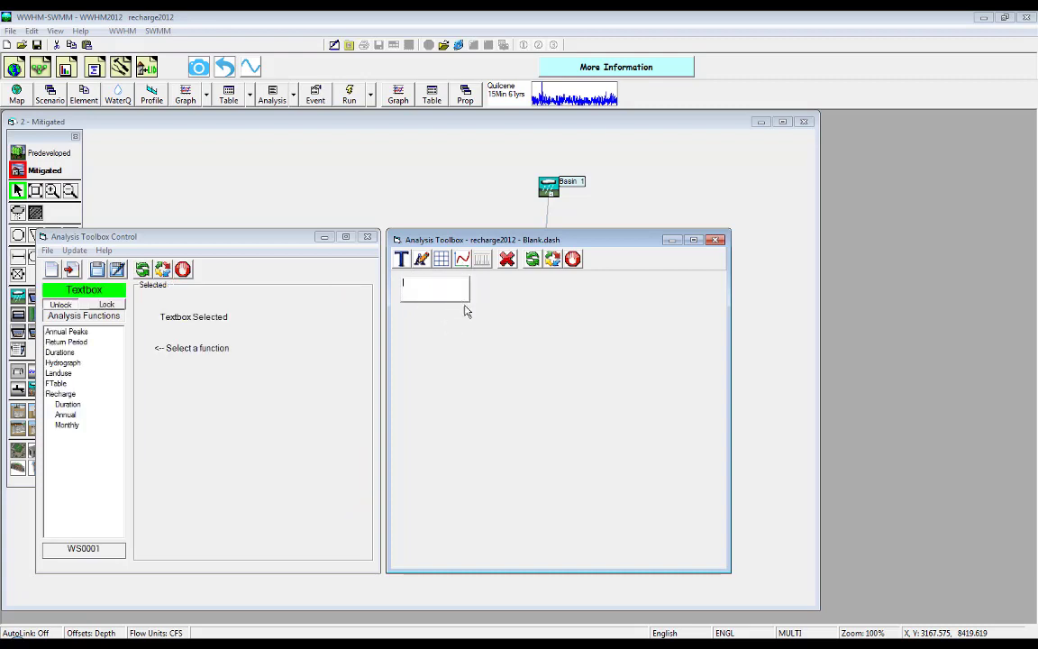
pyautogui.moveTo(468, 306); pyautogui.dragTo(582, 385)
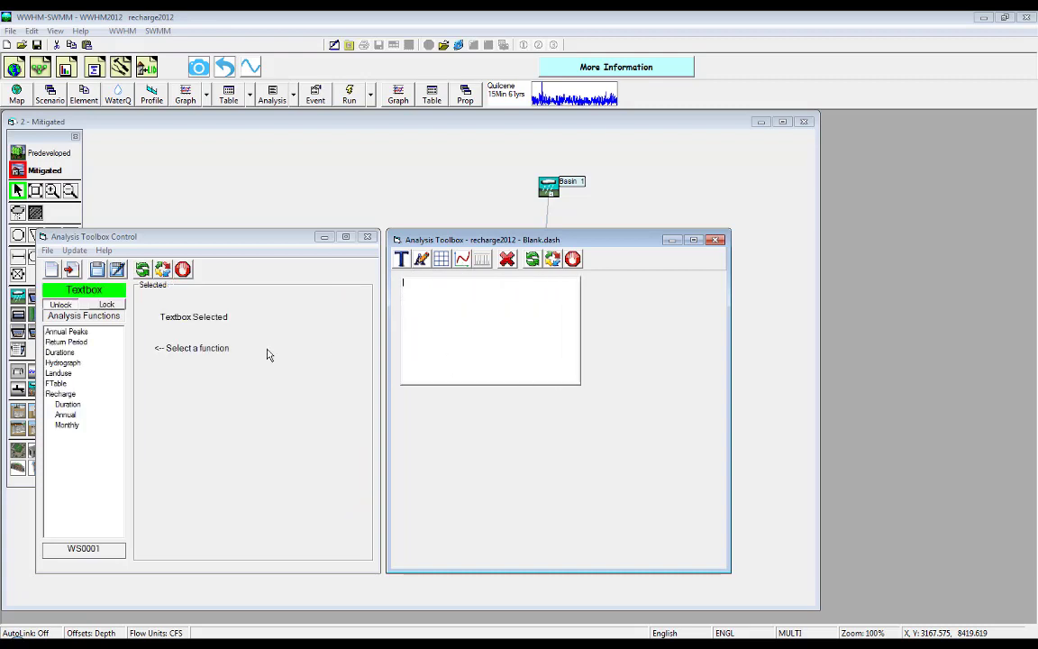
# Fill the text box with the Return Period analysis of the POC 1 predeveloped and mitigated flows
pyautogui.click(68, 344)
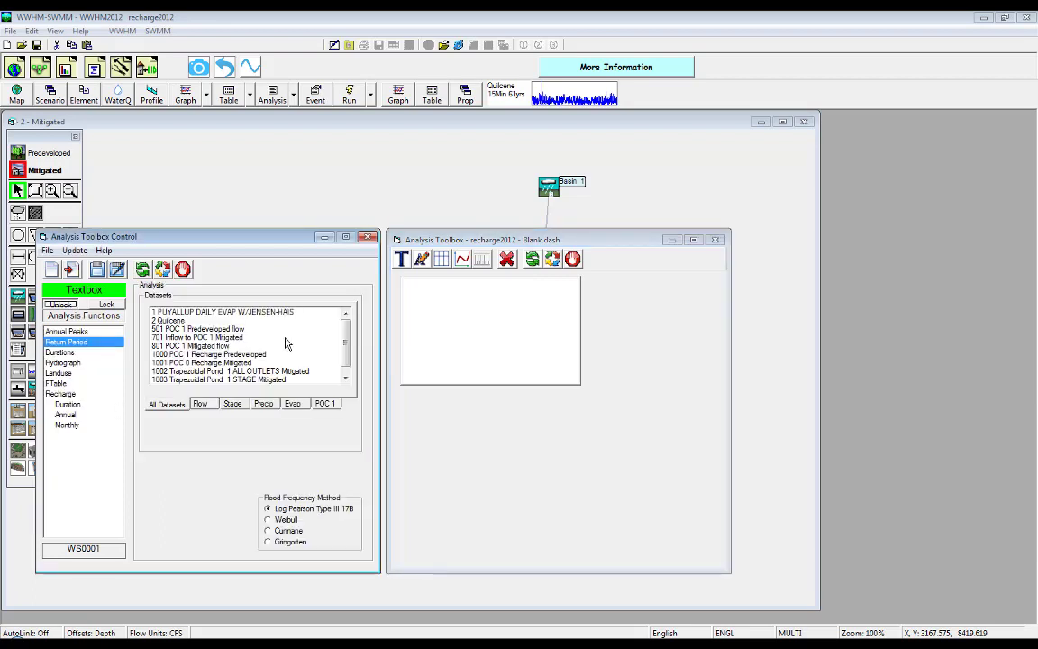
pyautogui.click(325, 405)
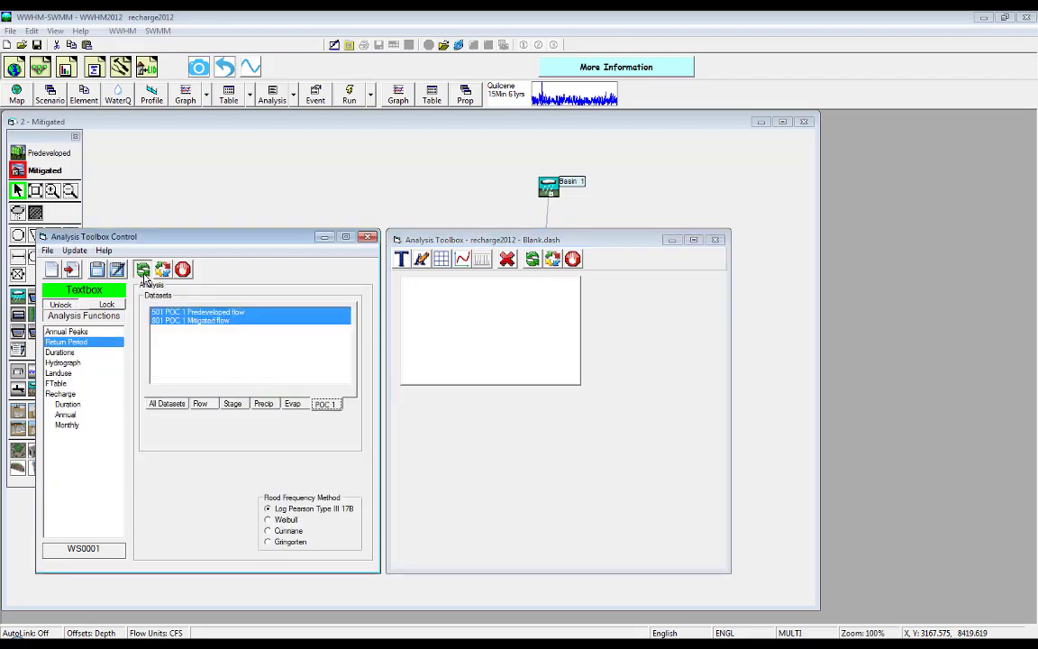
pyautogui.click(143, 276)
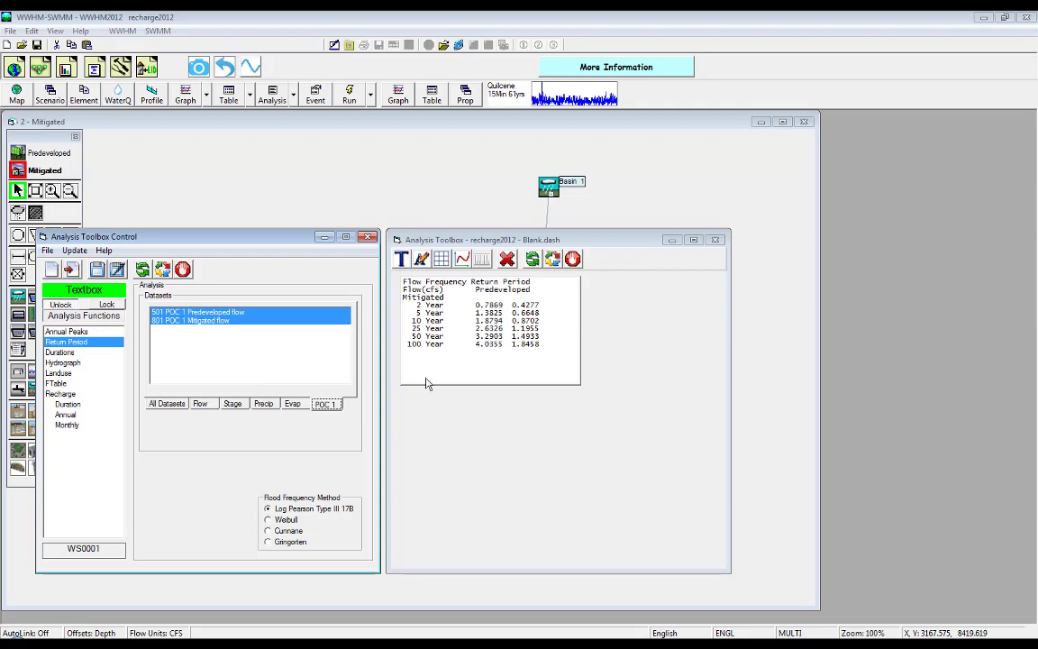
# Widen the canvas window and add a table beside the text box with Return Period results for the POC 1 flows, widened to fit its columns
pyautogui.moveTo(728, 395); pyautogui.dragTo(935, 395)
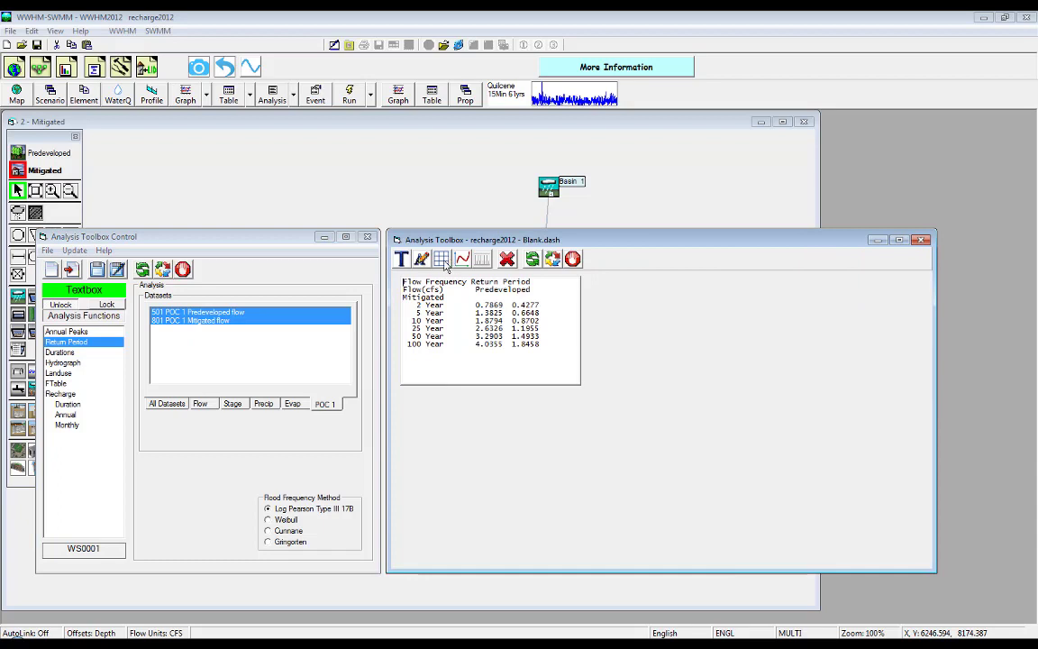
pyautogui.moveTo(443, 261); pyautogui.dragTo(630, 289)
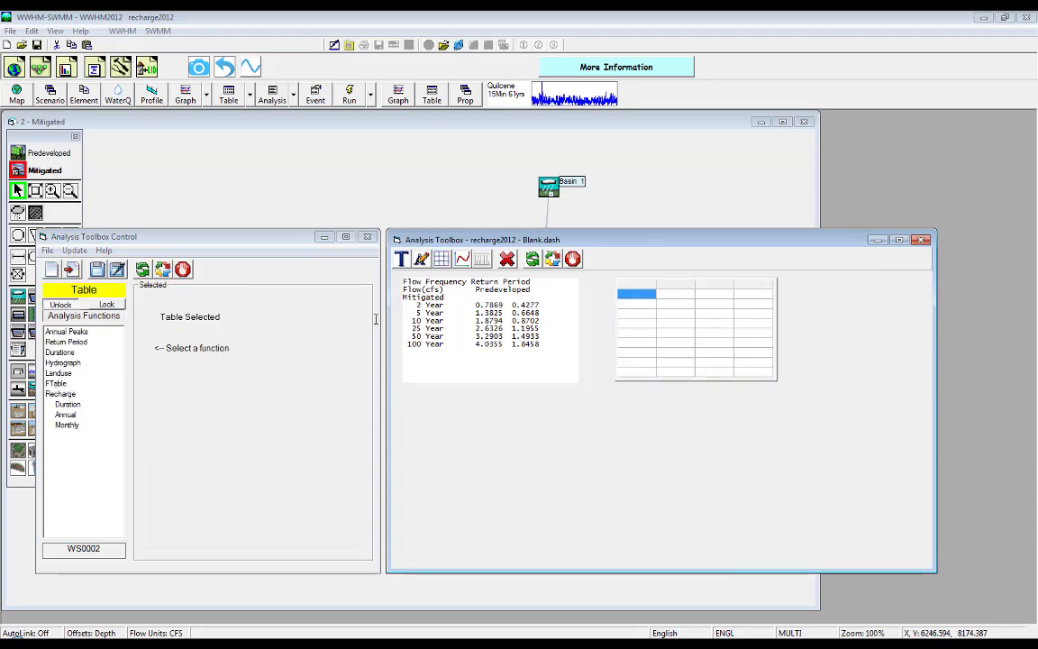
pyautogui.click(67, 342)
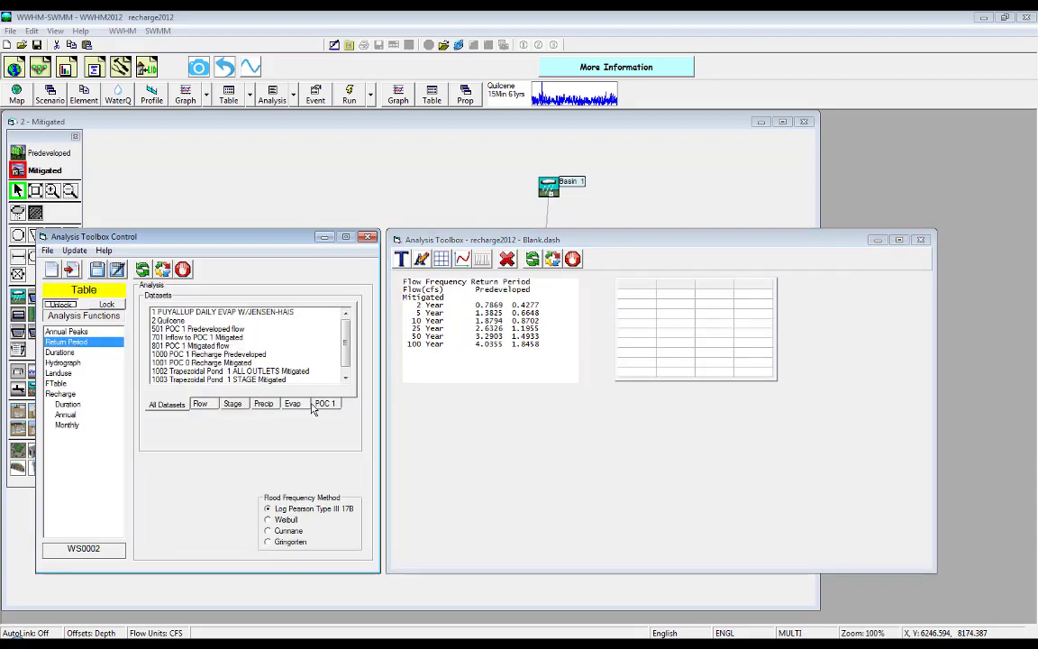
pyautogui.click(142, 271)
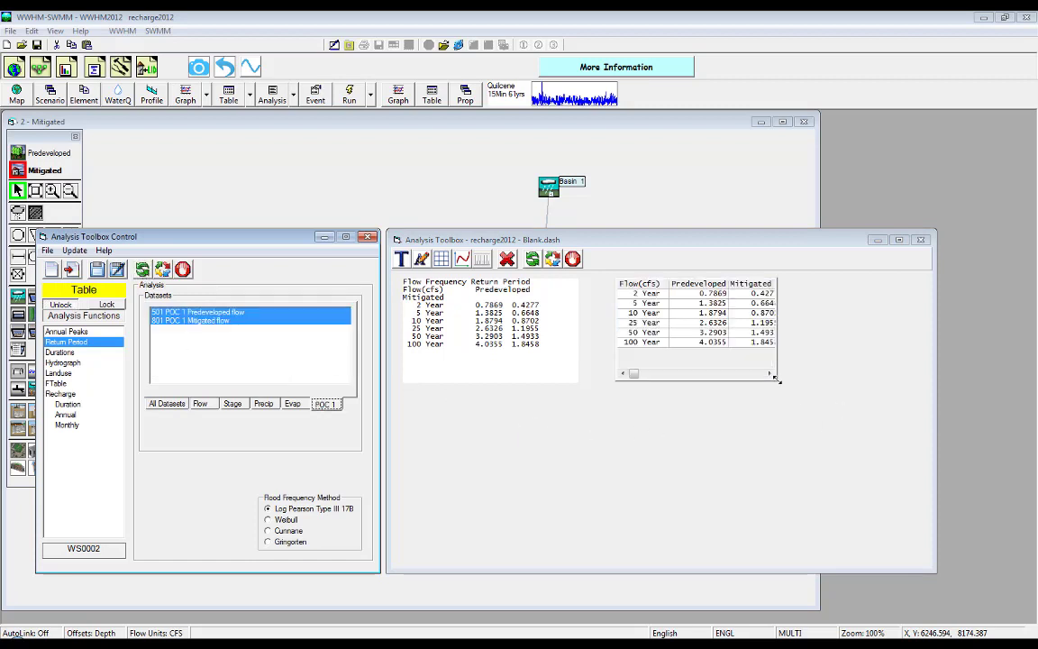
pyautogui.moveTo(779, 381); pyautogui.dragTo(807, 380)
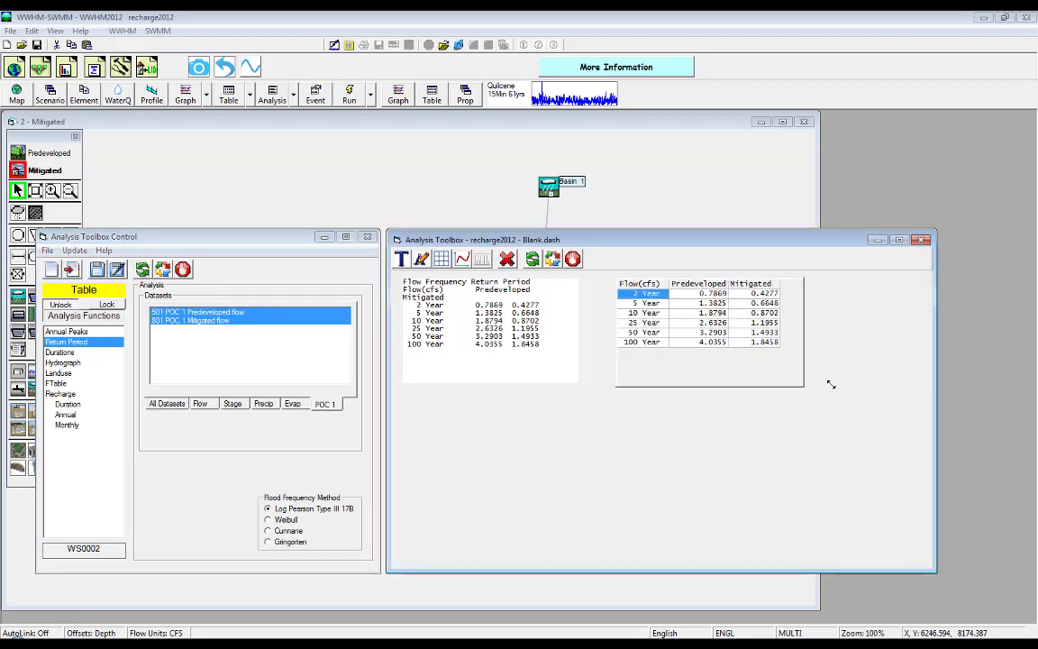
pyautogui.click(709, 441)
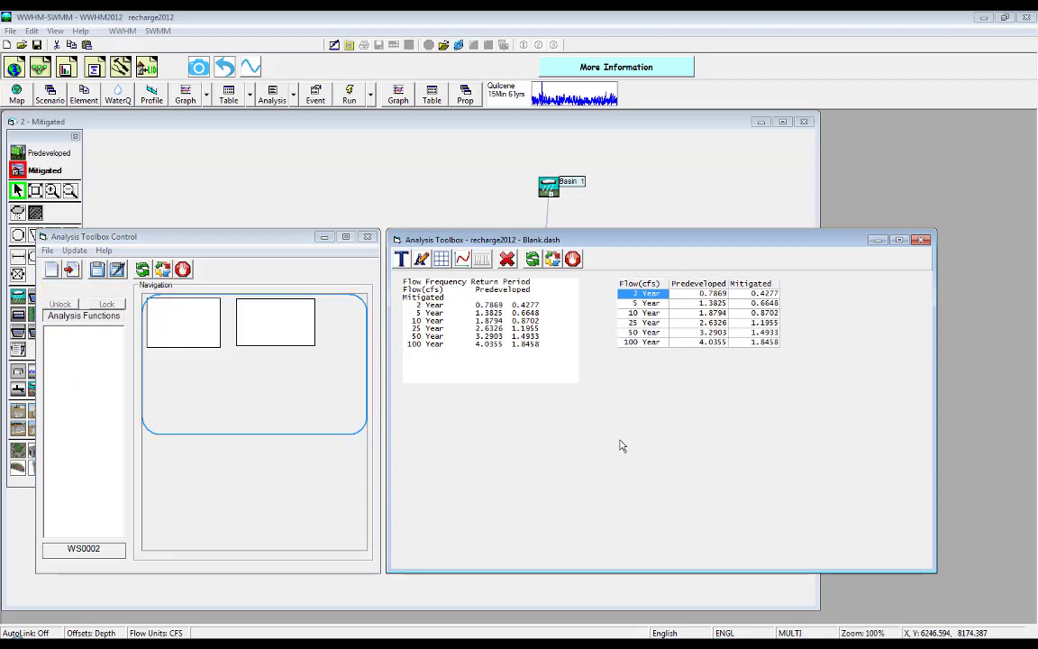
# Enlarge the text box so its column headings fit on one line, and shift it slightly on the canvas
pyautogui.click(484, 368)
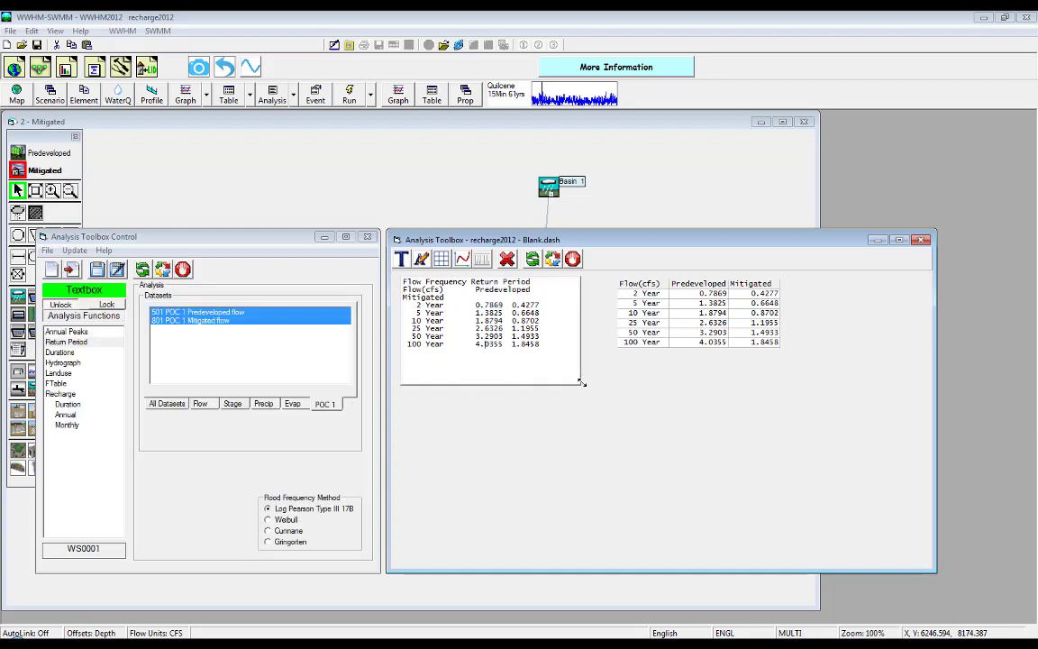
pyautogui.moveTo(575, 384)
pyautogui.mouseDown()
pyautogui.moveTo(478, 347)
pyautogui.moveTo(509, 340)
pyautogui.moveTo(578, 393)
pyautogui.mouseUp()
pyautogui.moveTo(493, 355)
pyautogui.mouseDown()
pyautogui.moveTo(495, 451)
pyautogui.moveTo(644, 462)
pyautogui.moveTo(490, 360)
pyautogui.moveTo(497, 370)
pyautogui.mouseUp()
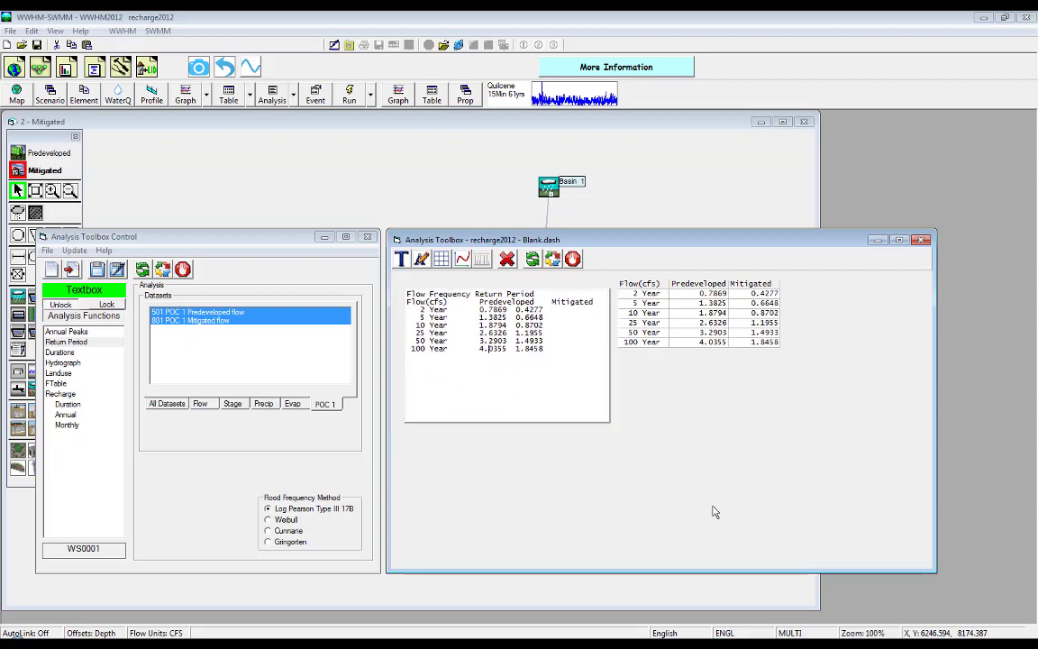
pyautogui.press('Delete')
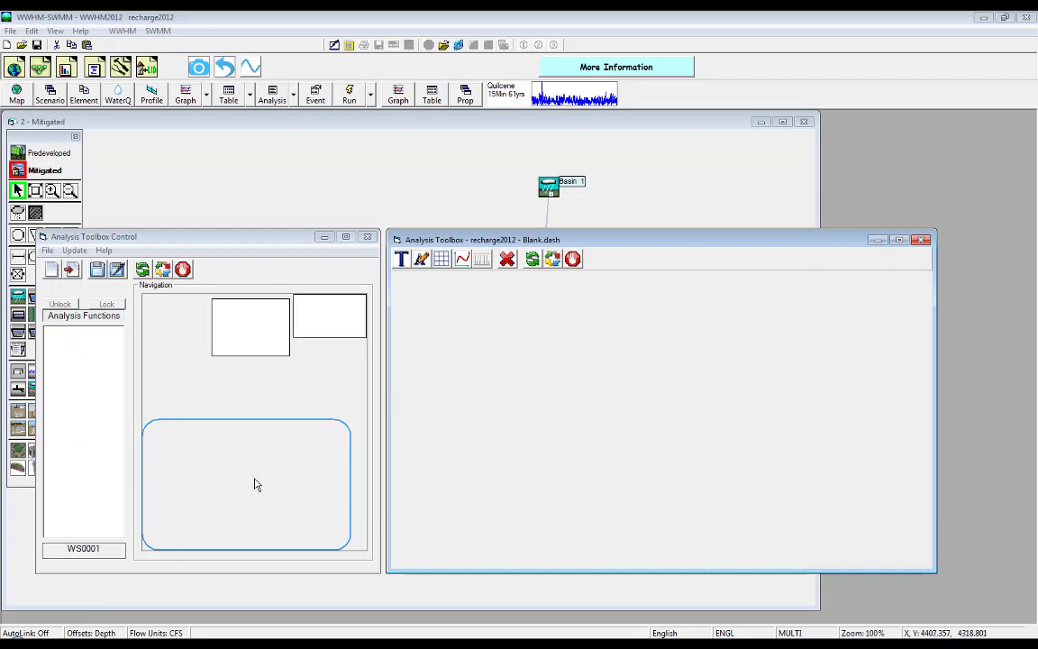
pyautogui.moveTo(242, 492); pyautogui.dragTo(293, 345)
pyautogui.moveTo(315, 394); pyautogui.dragTo(311, 370)
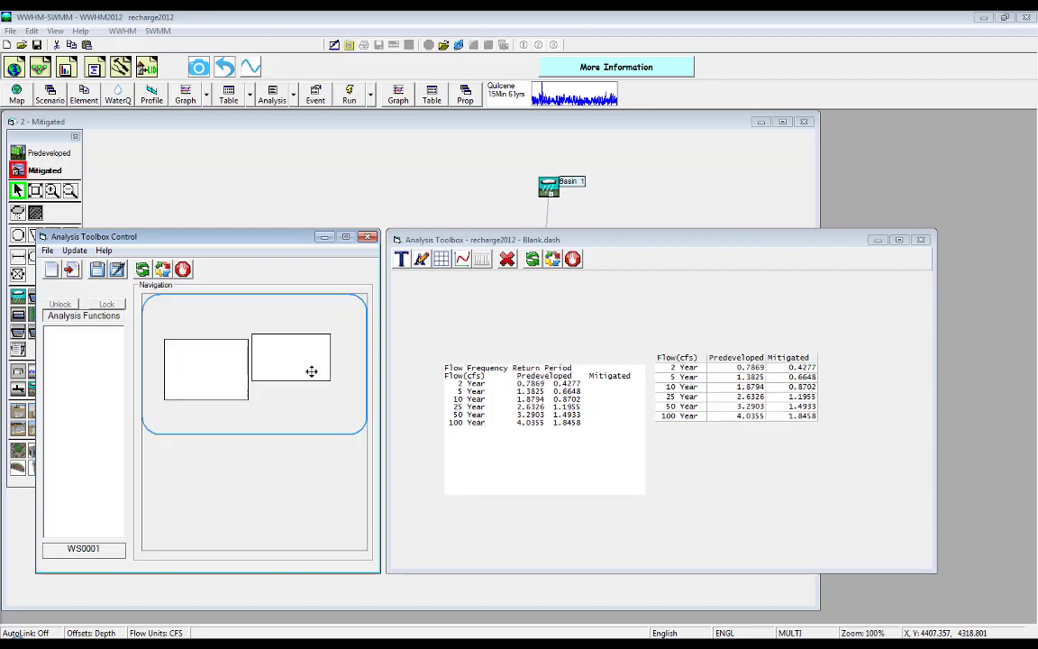
pyautogui.moveTo(264, 324); pyautogui.dragTo(260, 376)
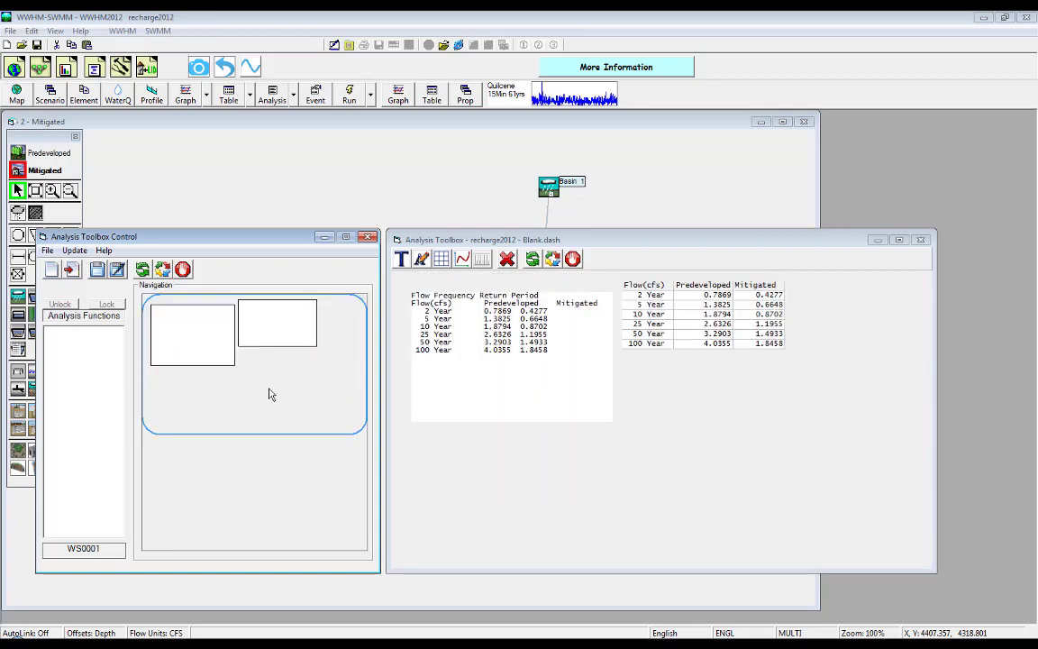
# Add a chart below the text box and plot Flow Frequency for the POC 1 predeveloped and mitigated flows
pyautogui.click(463, 259)
pyautogui.click(424, 433)
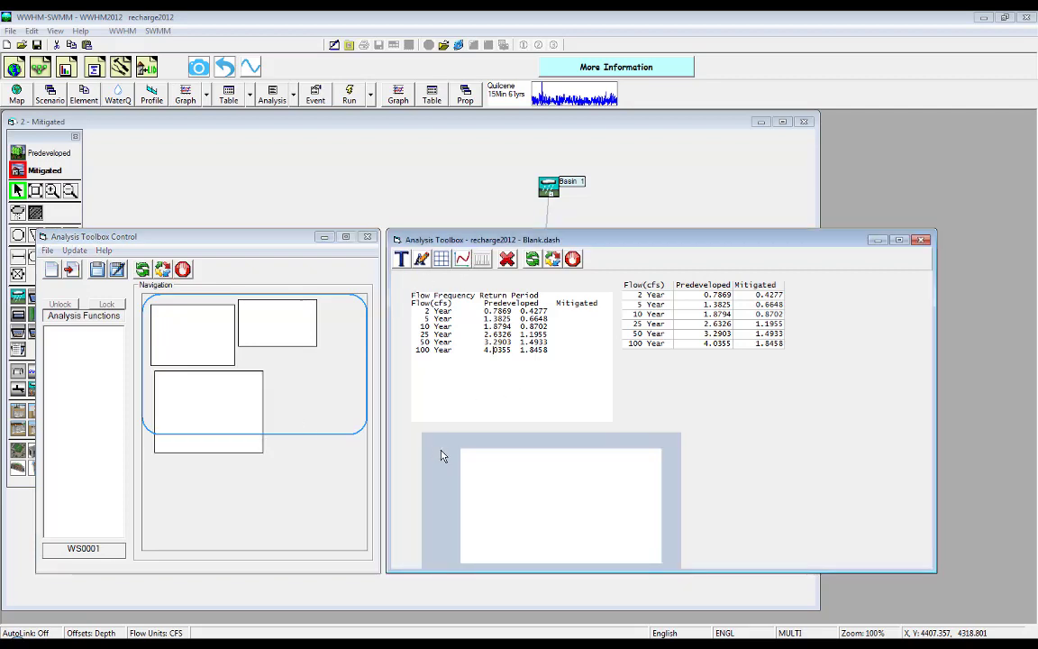
pyautogui.click(441, 484)
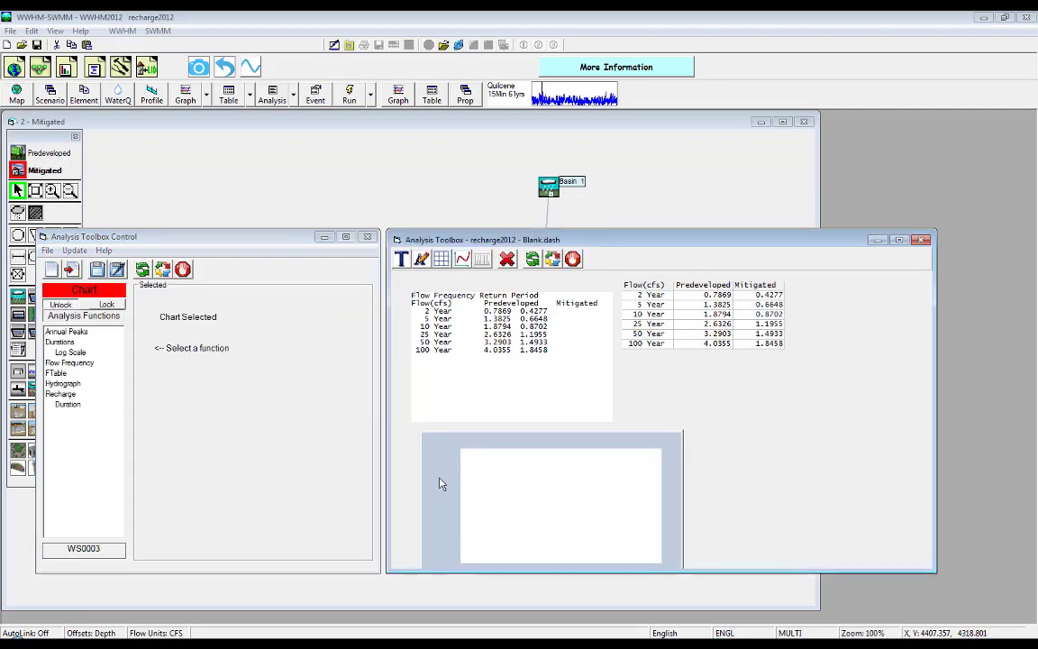
pyautogui.click(77, 364)
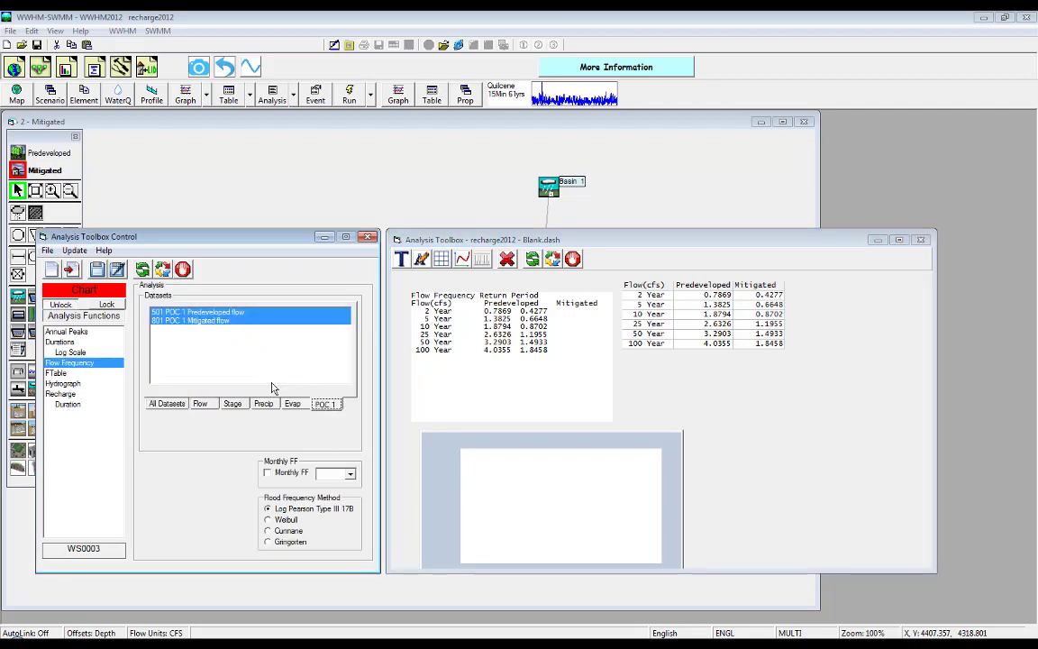
pyautogui.click(141, 269)
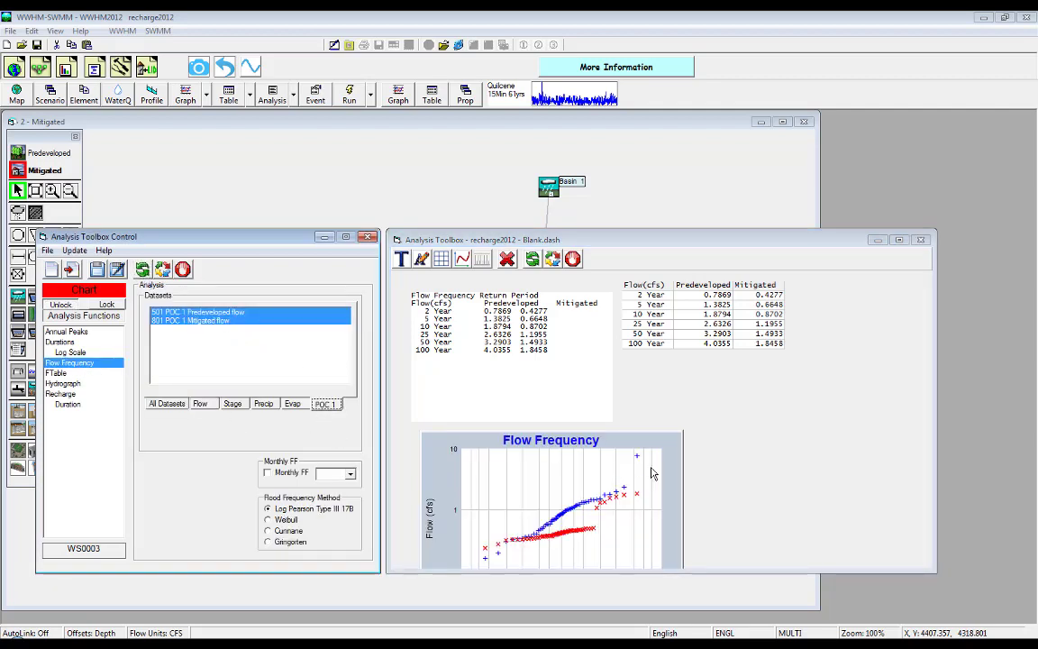
# Add three more empty charts: one below the Flow Frequency chart and two in a column beside them
pyautogui.moveTo(781, 488); pyautogui.dragTo(775, 333)
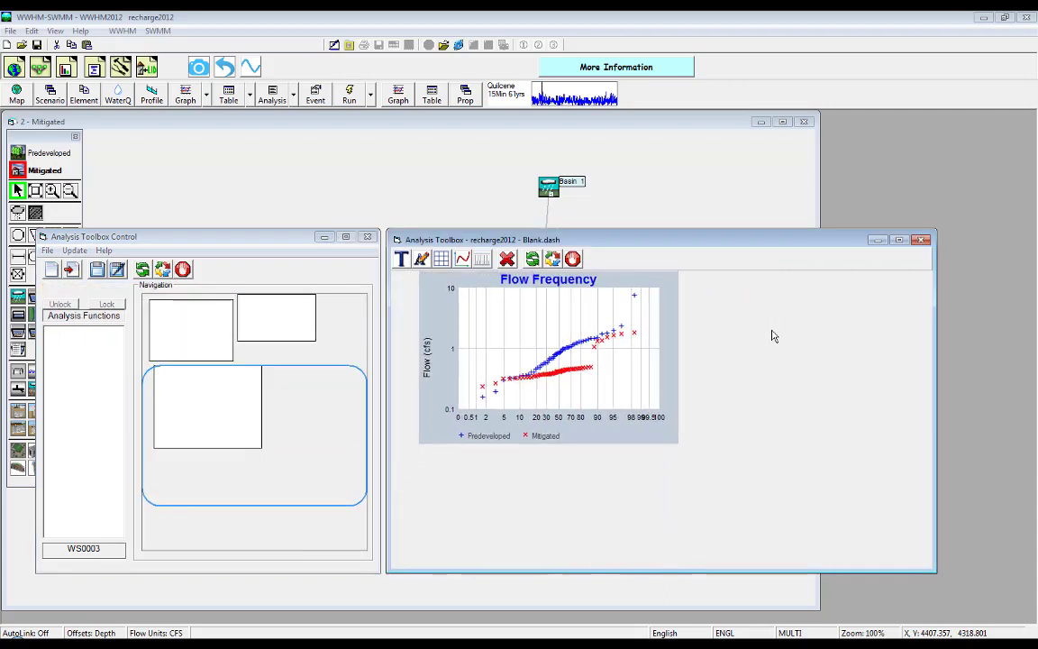
pyautogui.click(464, 259)
pyautogui.click(433, 484)
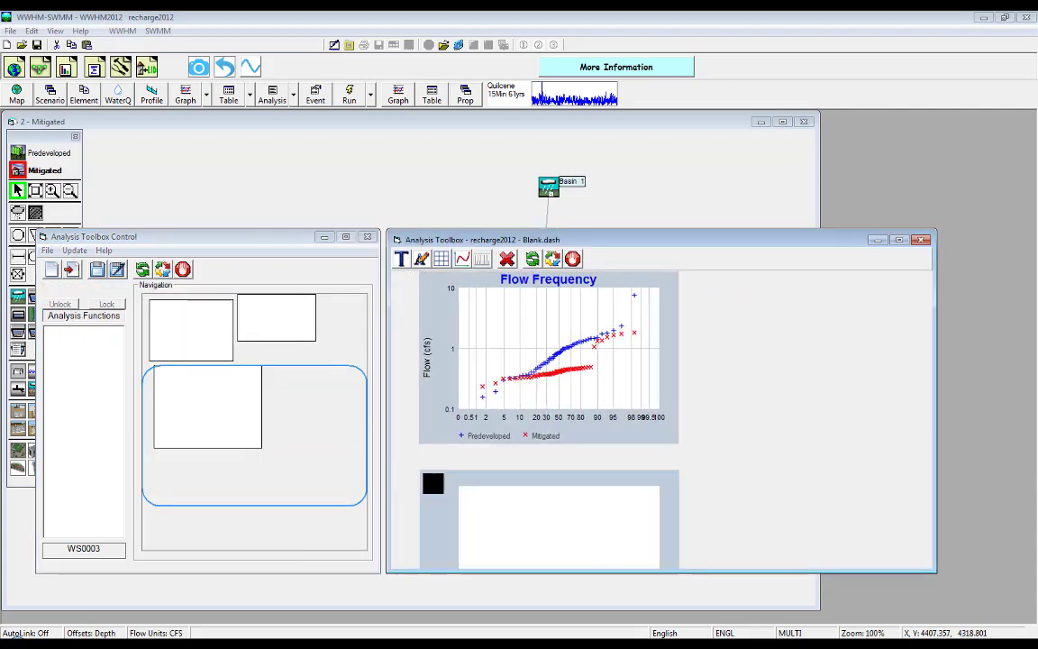
pyautogui.click(756, 486)
pyautogui.click(762, 306)
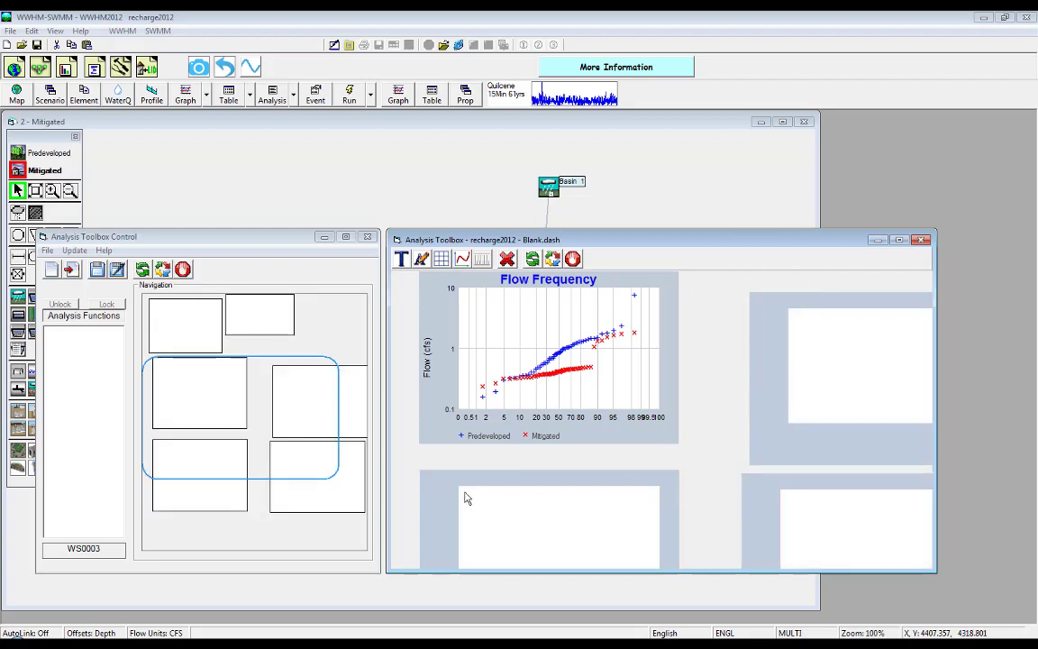
# Enlarge the canvas window and plot POC 1 Annual Peaks in the empty chart below the Flow Frequency chart
pyautogui.click(432, 507)
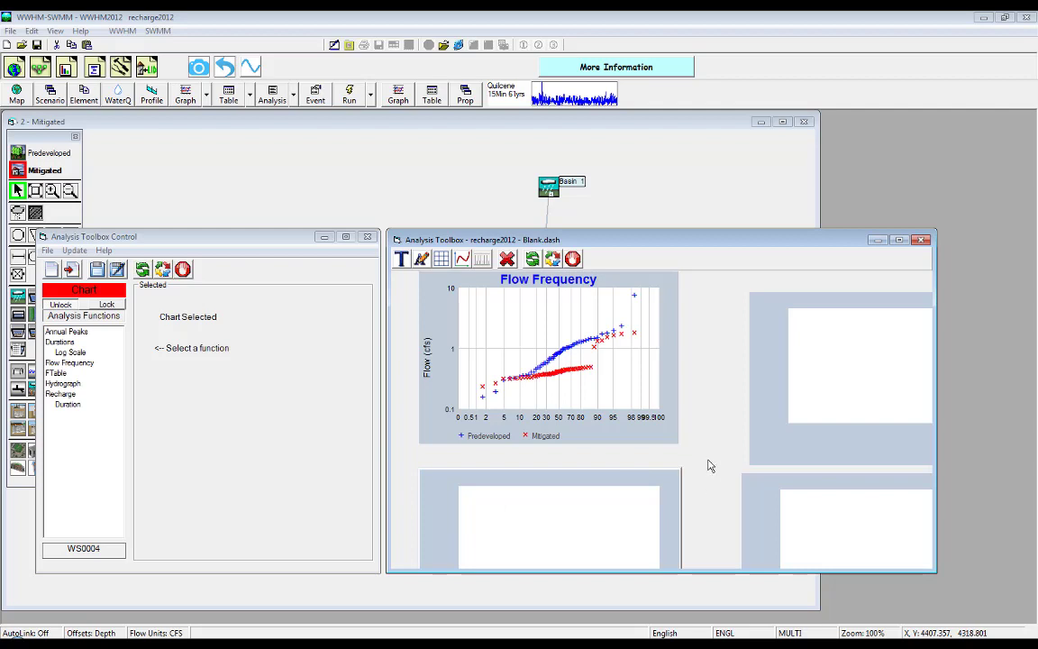
pyautogui.moveTo(726, 240); pyautogui.dragTo(738, 49)
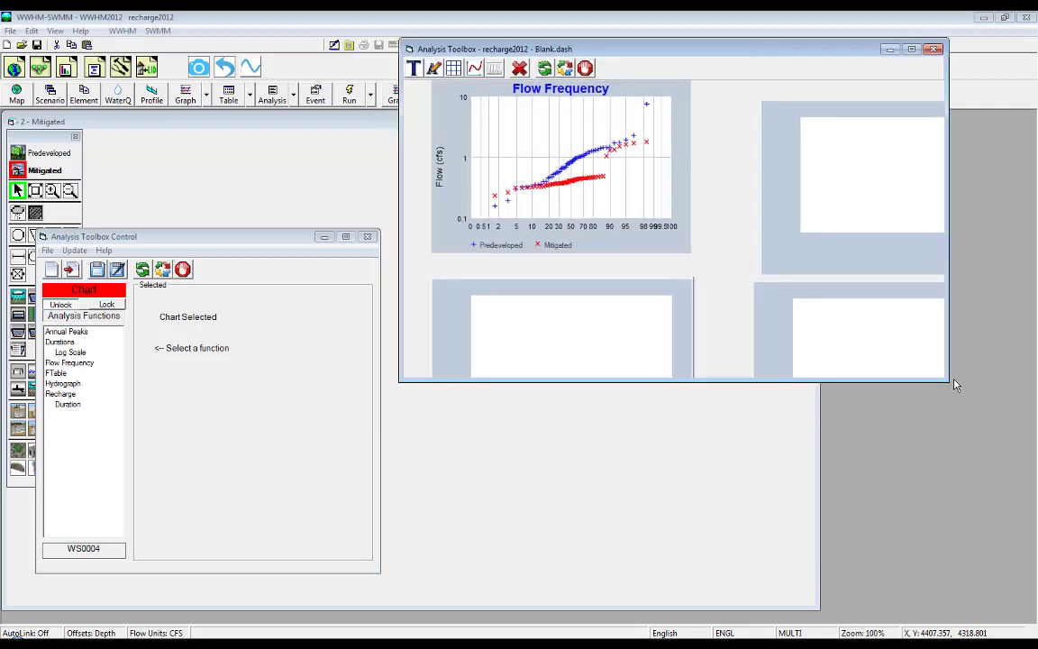
pyautogui.moveTo(948, 379); pyautogui.dragTo(1037, 558)
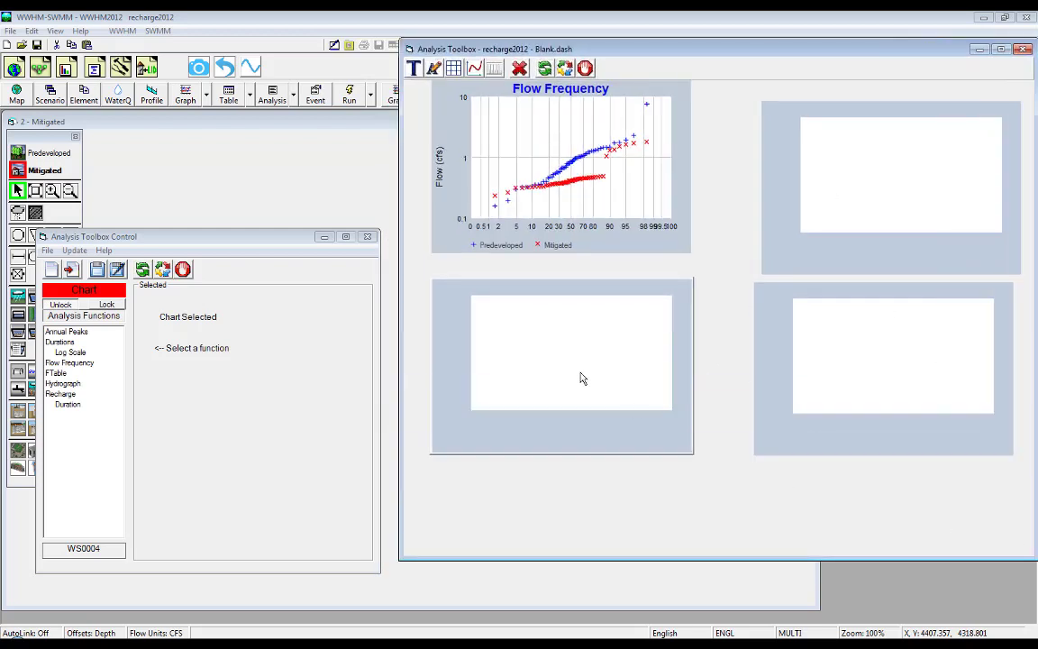
pyautogui.click(69, 333)
pyautogui.click(323, 406)
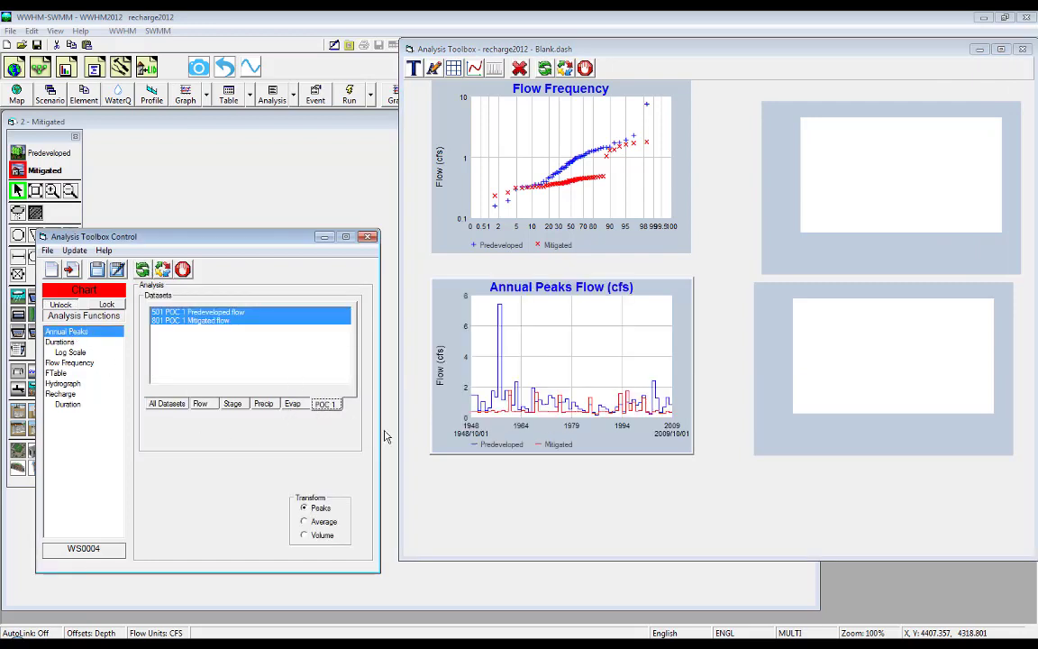
# Plot a Hydrograph of monthly peaks for the POC 1 predeveloped and mitigated flows in the upper empty chart beside Flow Frequency
pyautogui.click(868, 181)
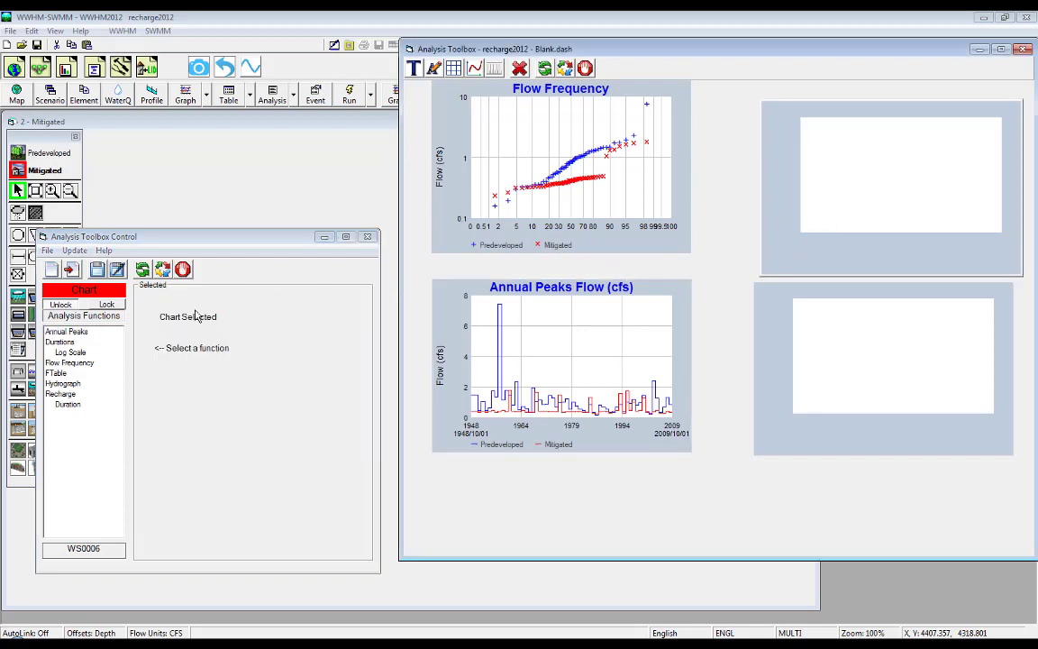
pyautogui.click(80, 363)
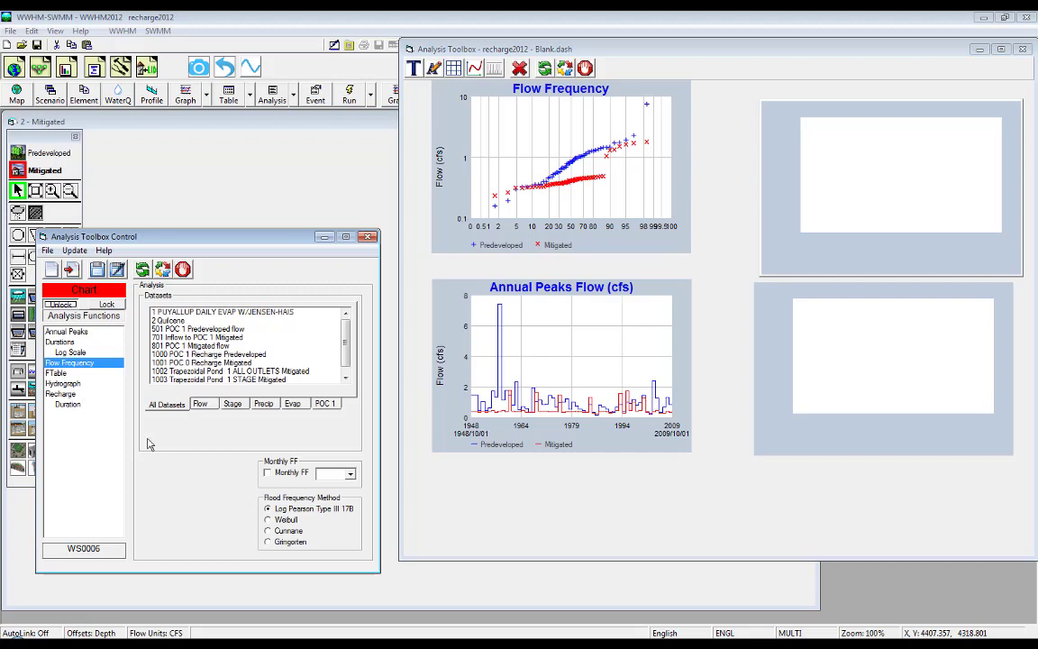
pyautogui.click(65, 383)
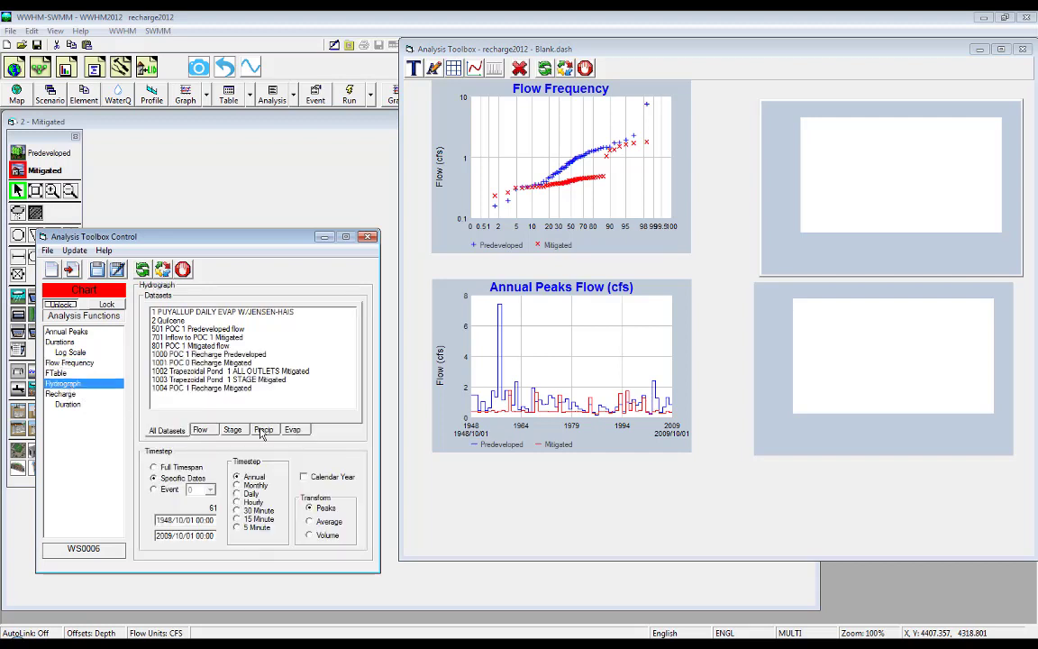
pyautogui.click(171, 329)
pyautogui.keyDown('ctrl'); pyautogui.click(174, 346); pyautogui.keyUp('ctrl')
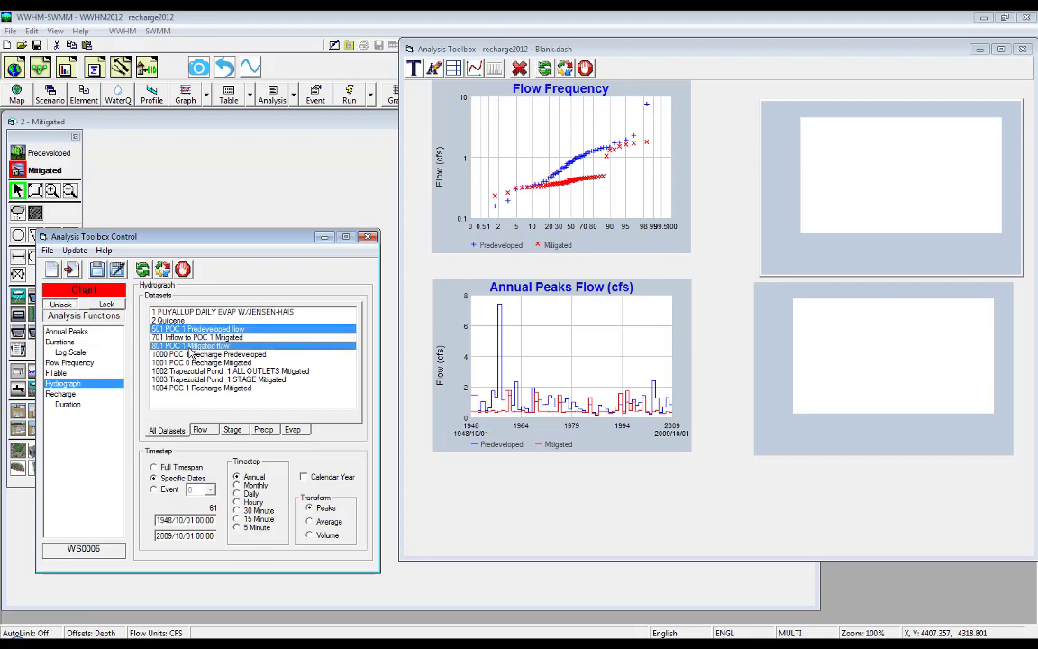
pyautogui.click(237, 485)
pyautogui.moveTo(168, 284); pyautogui.dragTo(893, 180)
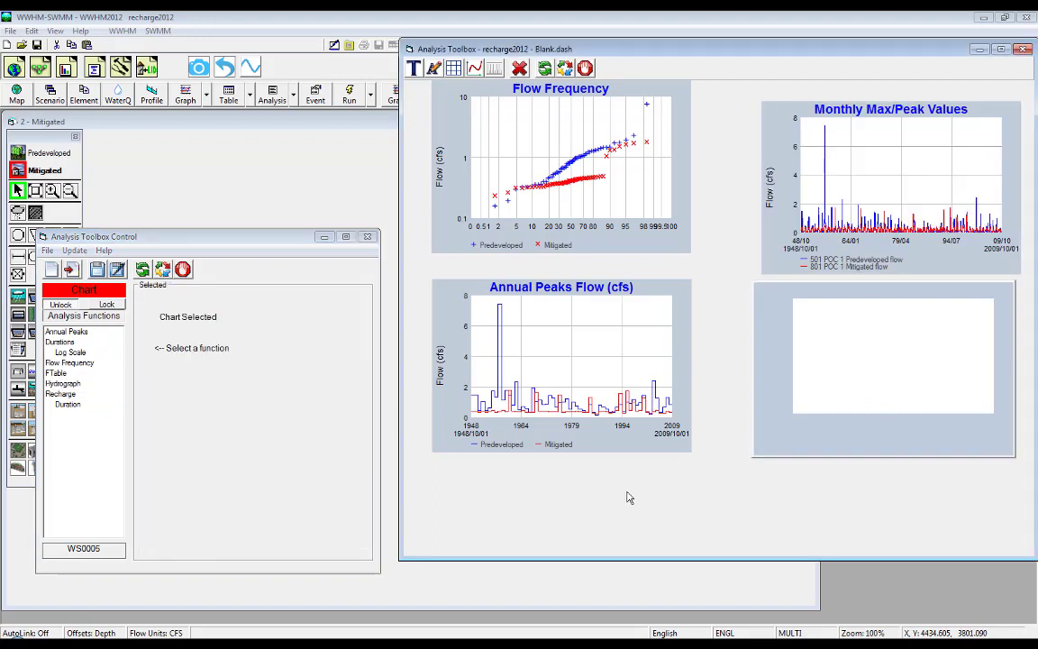
# Plot log-scale Durations for the POC 1 predeveloped and mitigated flows in the remaining empty chart
pyautogui.click(71, 353)
pyautogui.click(326, 404)
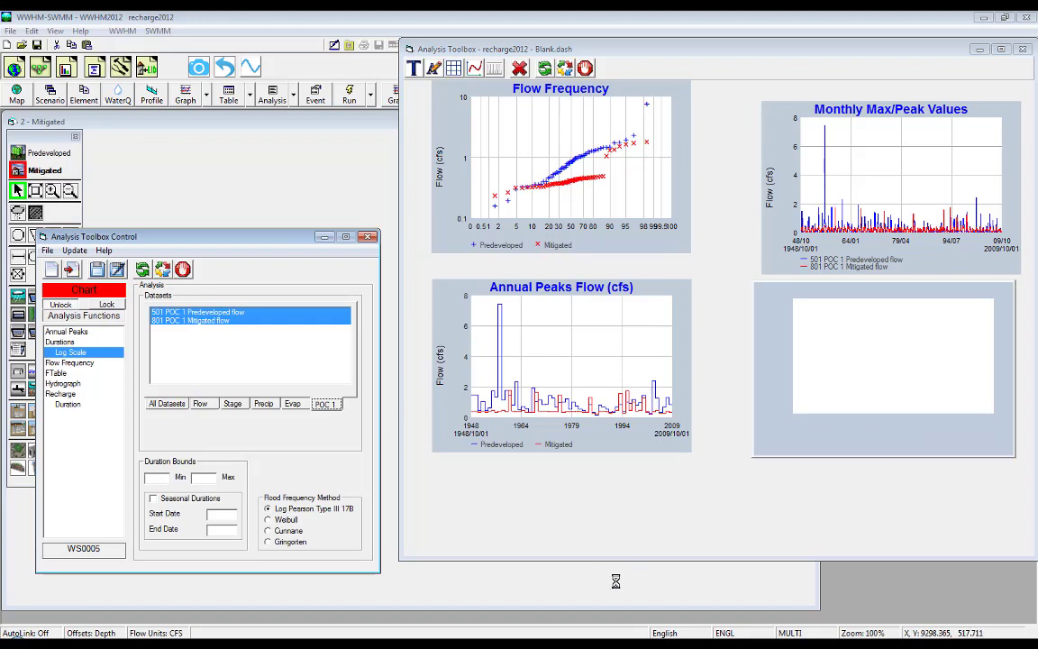
pyautogui.click(724, 354)
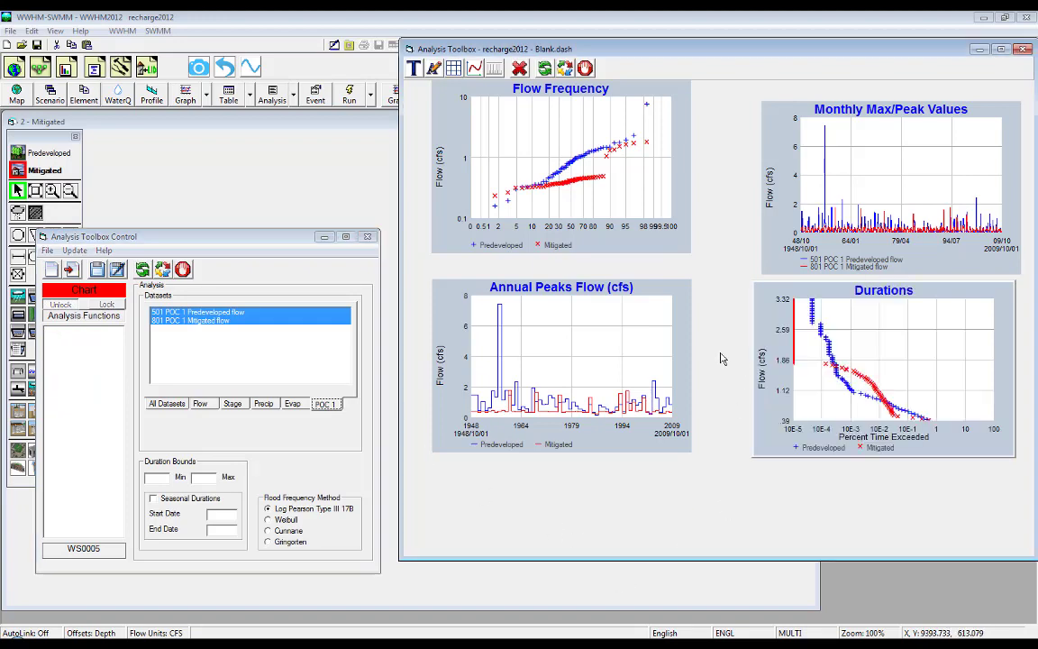
# Close the dashboard canvas and reopen the recharge2012 - Blank toolbox
pyautogui.scroll(3, 721, 378)
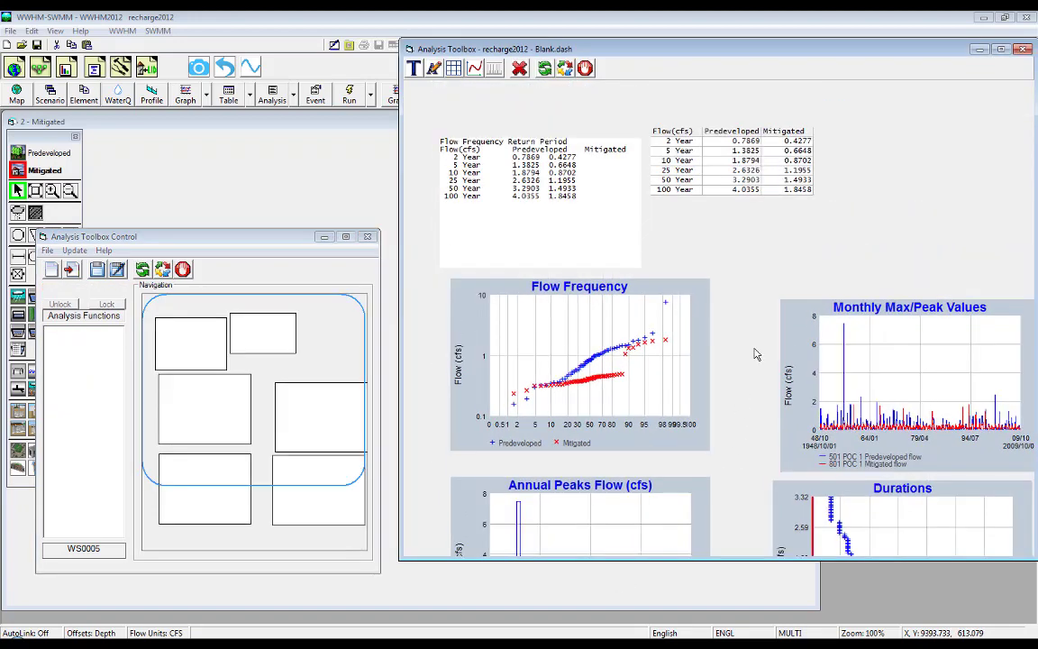
pyautogui.scroll(-1, 740, 341)
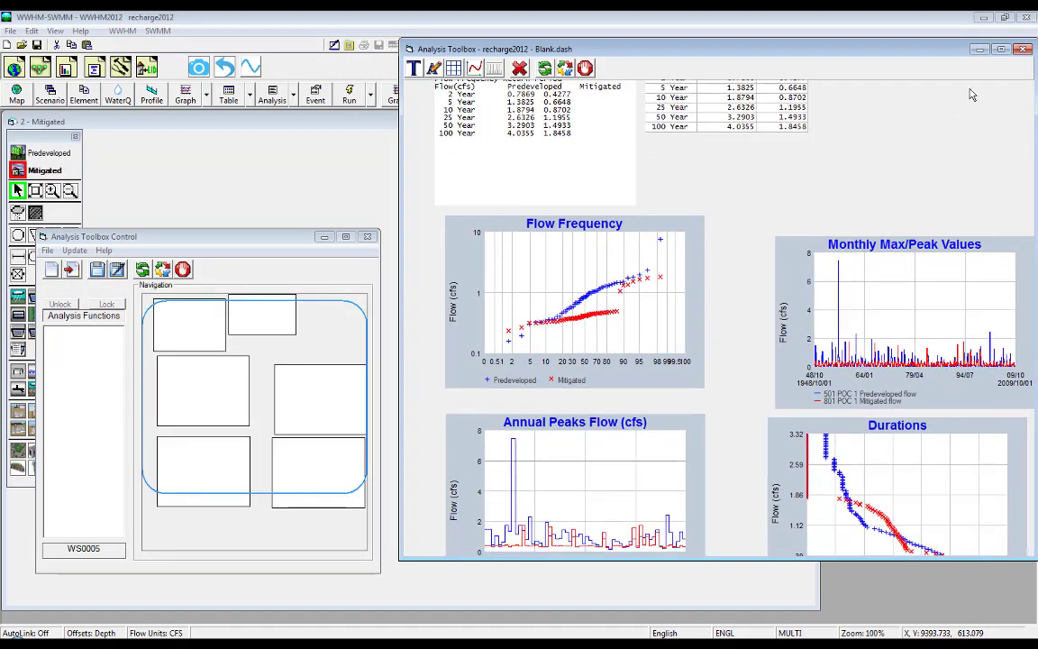
pyautogui.click(1022, 49)
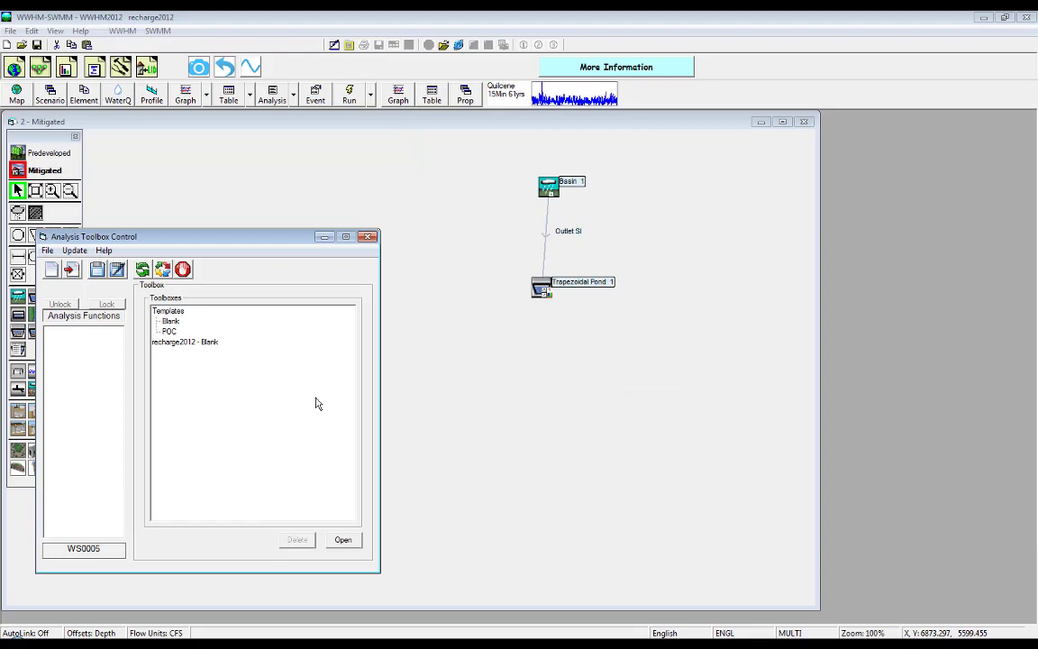
pyautogui.click(203, 342)
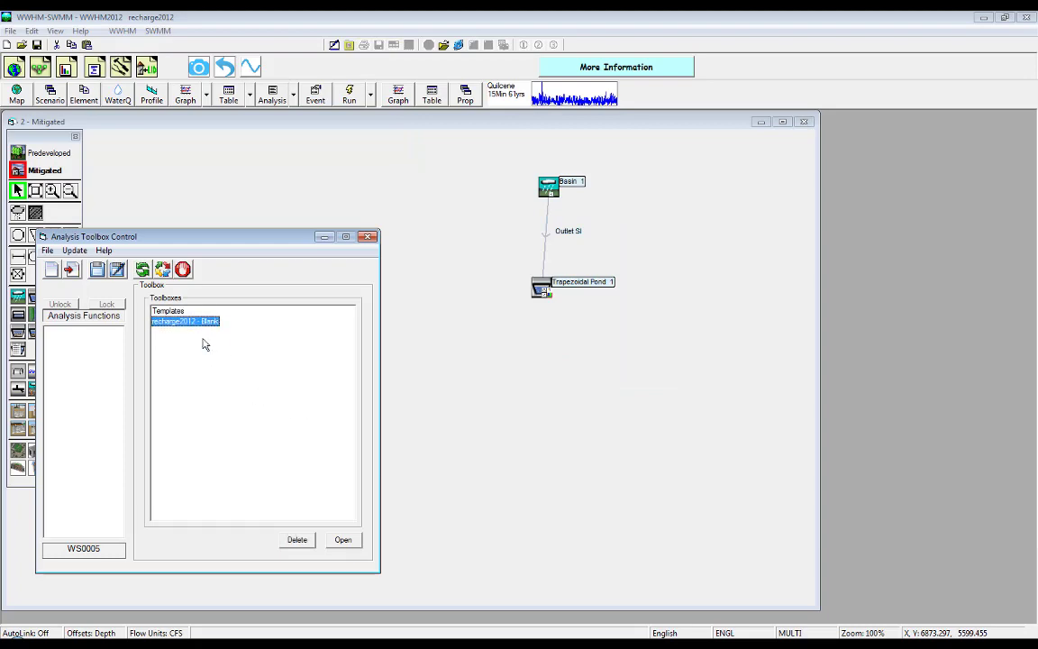
pyautogui.click(343, 541)
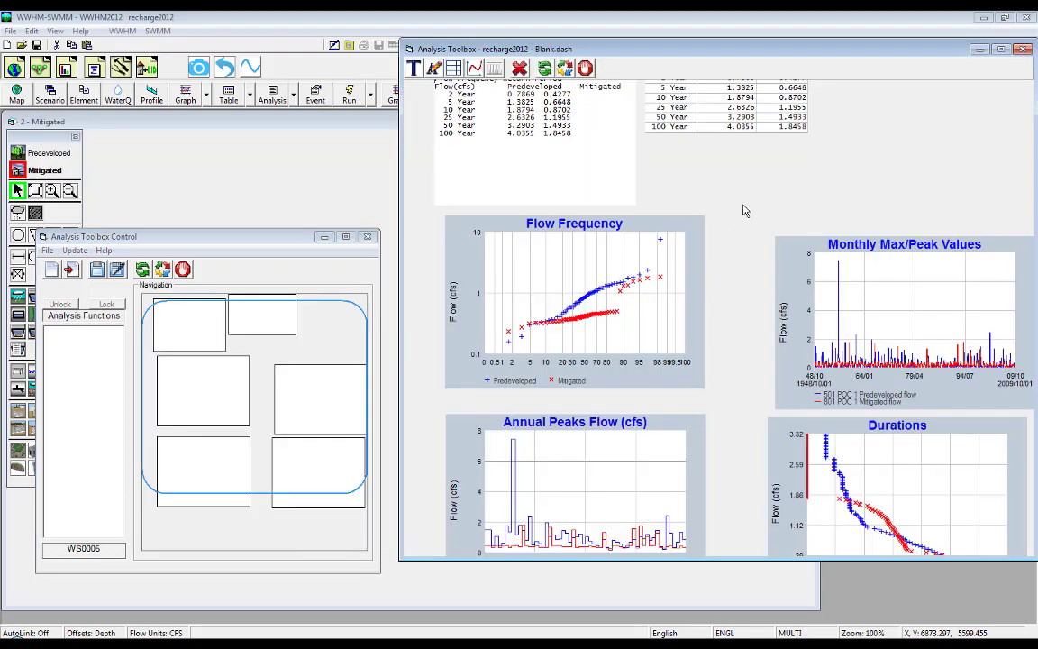
# Check the analysis settings of the text box, Flow Frequency chart and monthly peaks chart, and update all analyses on the dashboard
pyautogui.moveTo(744, 204); pyautogui.dragTo(739, 233)
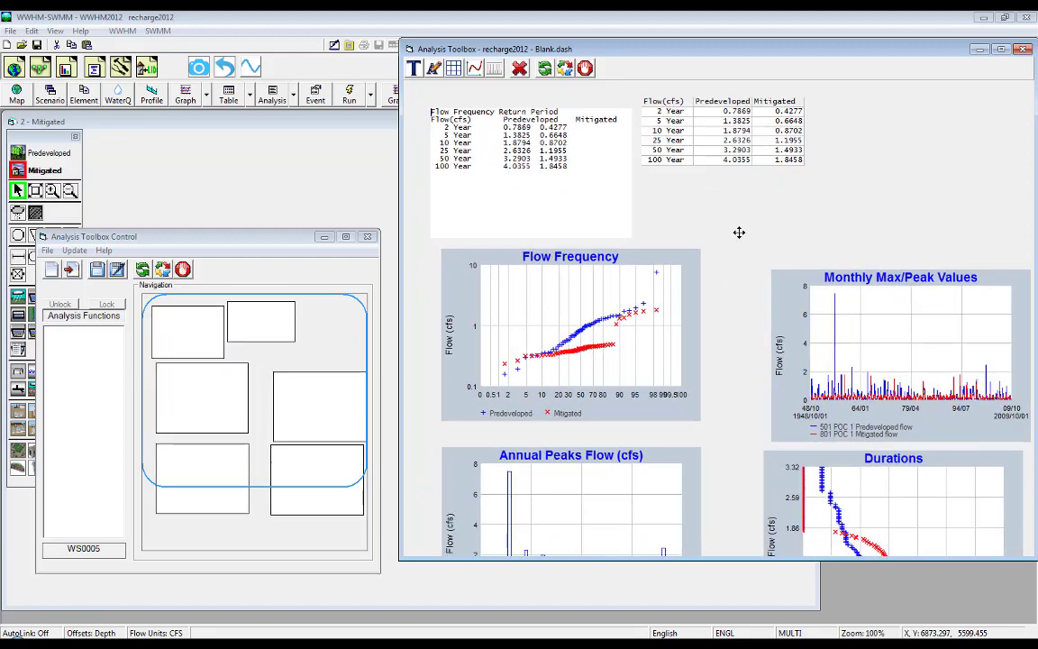
pyautogui.click(575, 186)
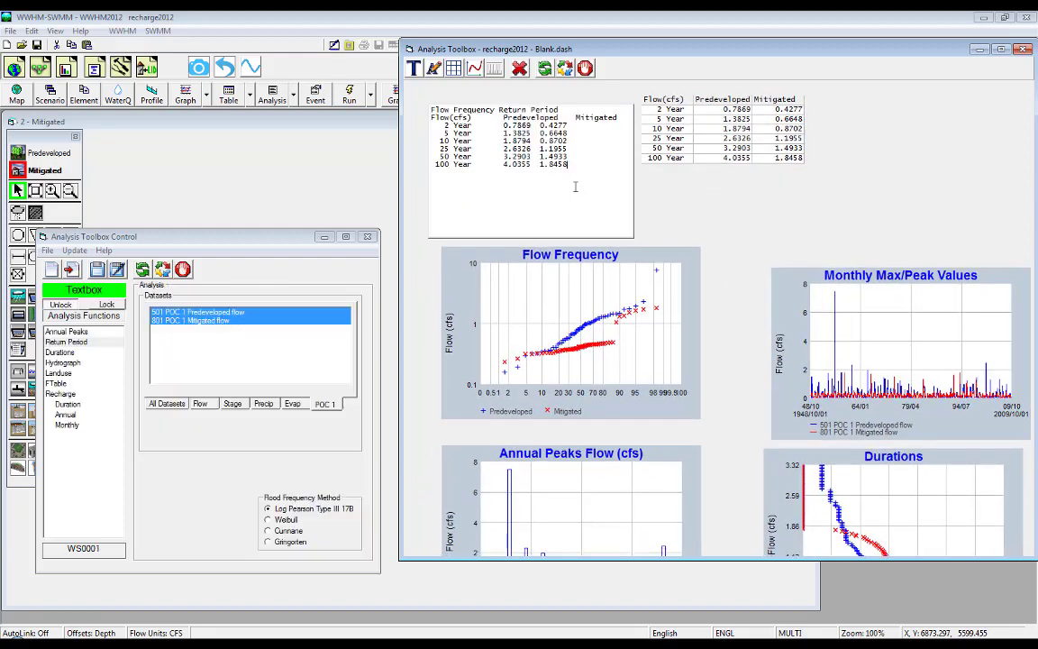
pyautogui.click(594, 367)
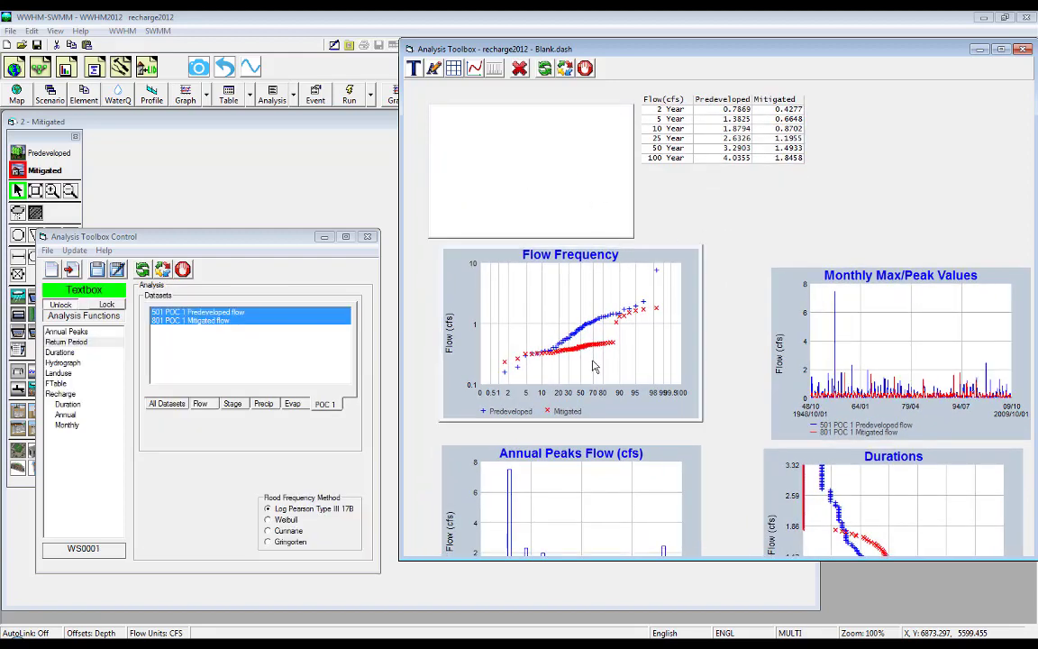
pyautogui.click(845, 410)
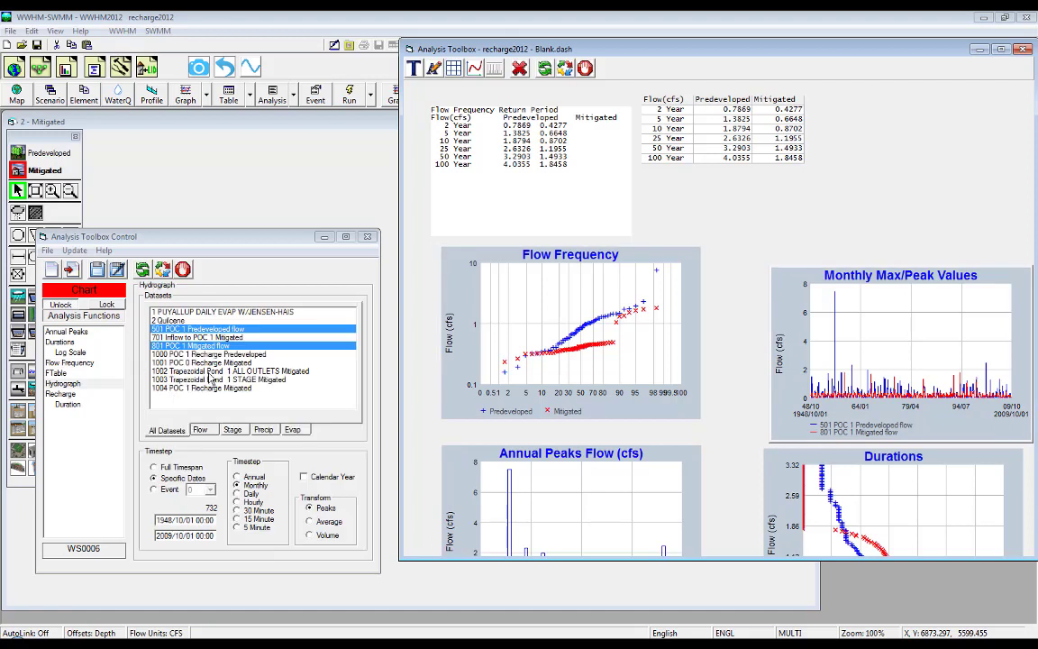
pyautogui.click(565, 71)
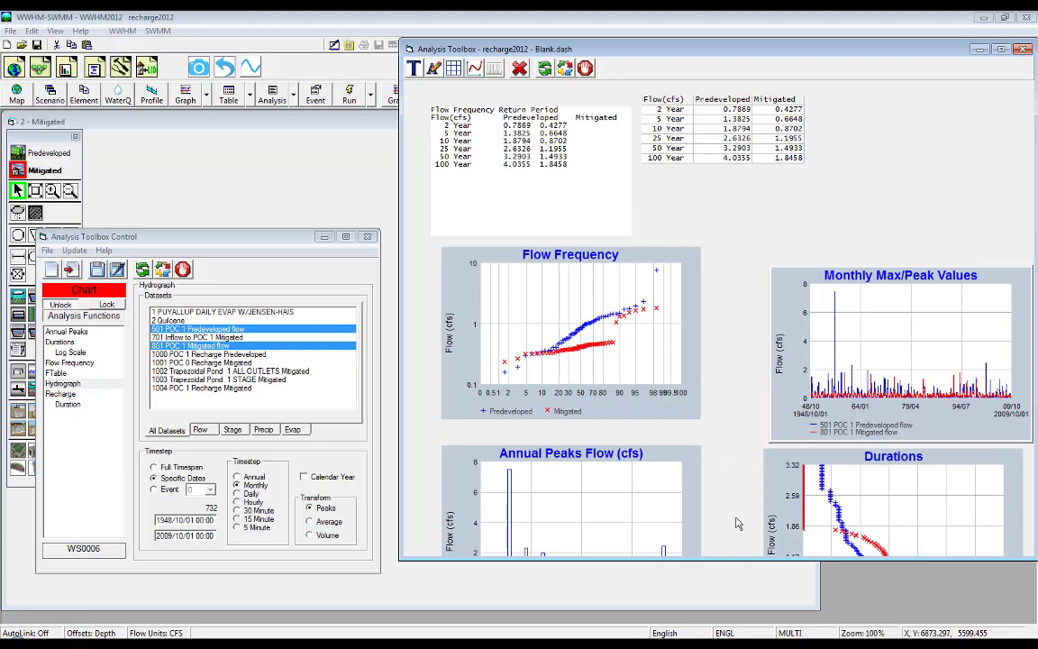
pyautogui.moveTo(736, 516)
pyautogui.mouseDown()
pyautogui.moveTo(727, 482)
pyautogui.moveTo(728, 514)
pyautogui.mouseUp()
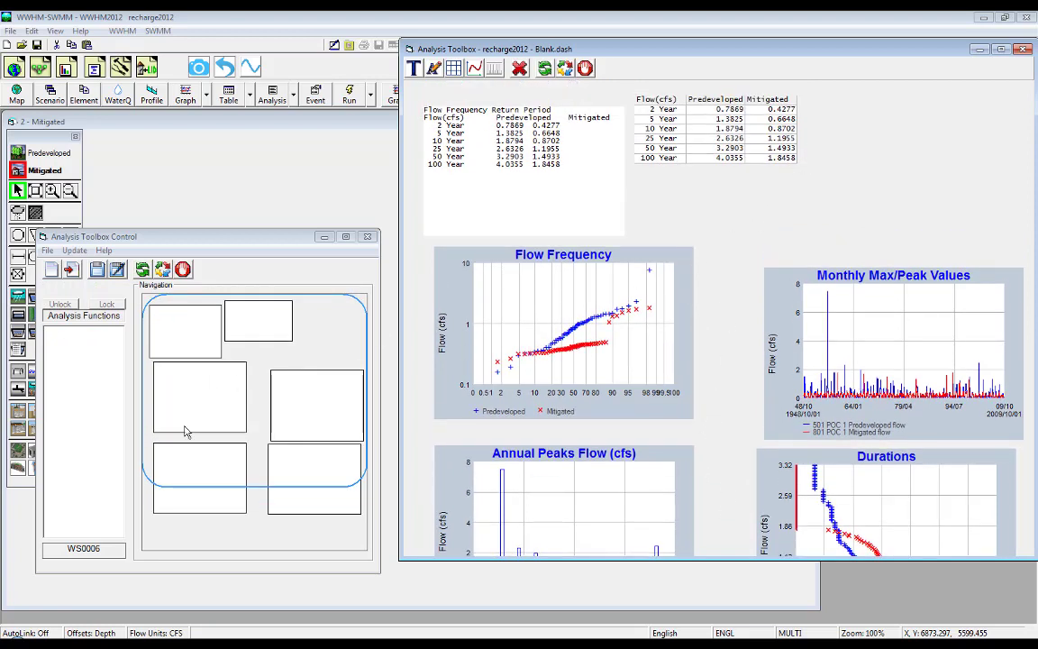
pyautogui.moveTo(272, 394); pyautogui.dragTo(264, 535)
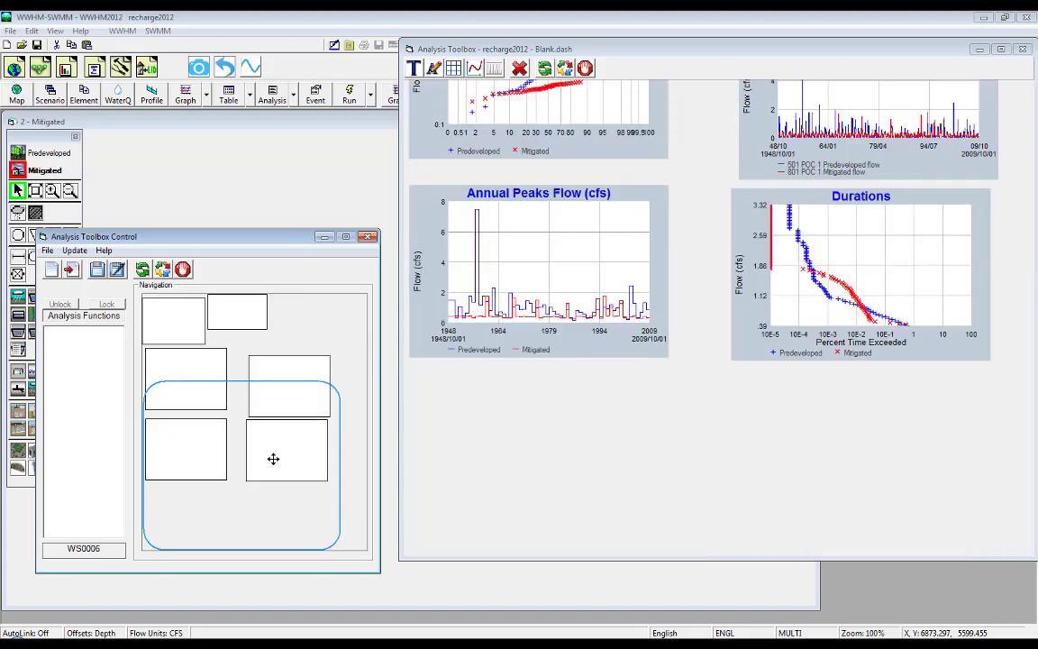
pyautogui.moveTo(273, 457); pyautogui.dragTo(202, 353)
pyautogui.moveTo(283, 402); pyautogui.dragTo(272, 440)
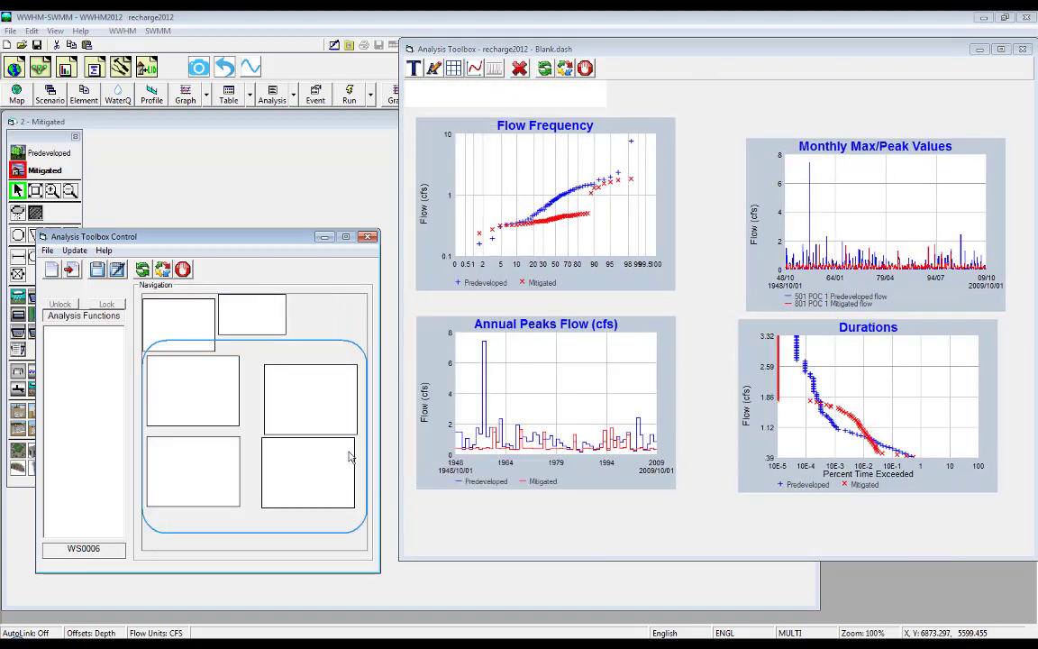
# Add a table of Durations for the POC 1 flows below the Annual Peaks chart, and enlarge it to fit all columns through Pass/Fail
pyautogui.moveTo(526, 522); pyautogui.dragTo(536, 252)
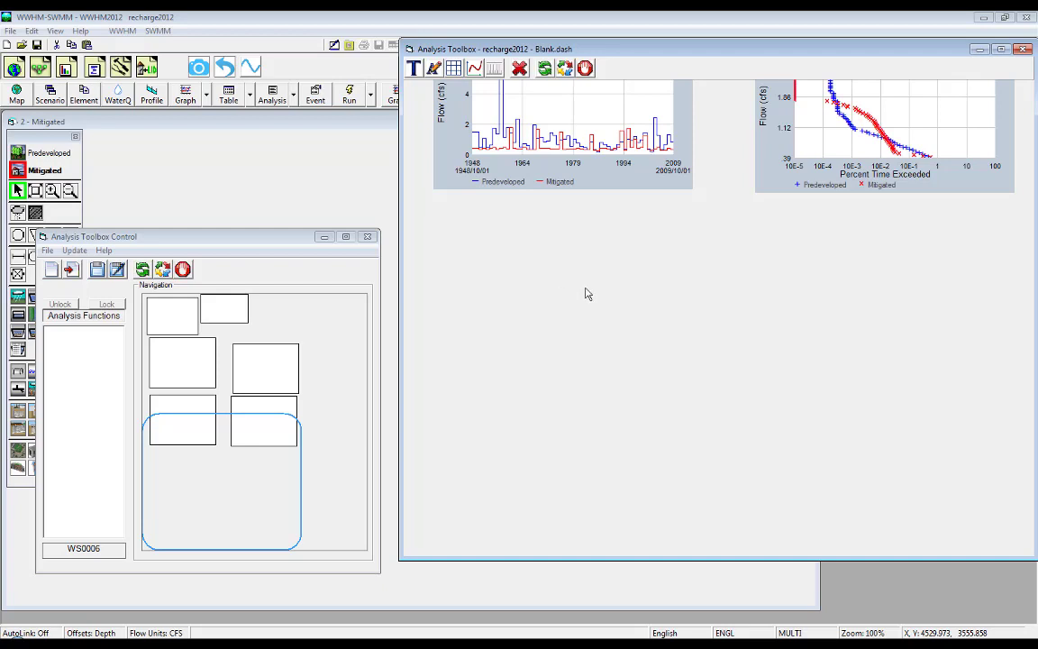
pyautogui.click(454, 68)
pyautogui.click(466, 230)
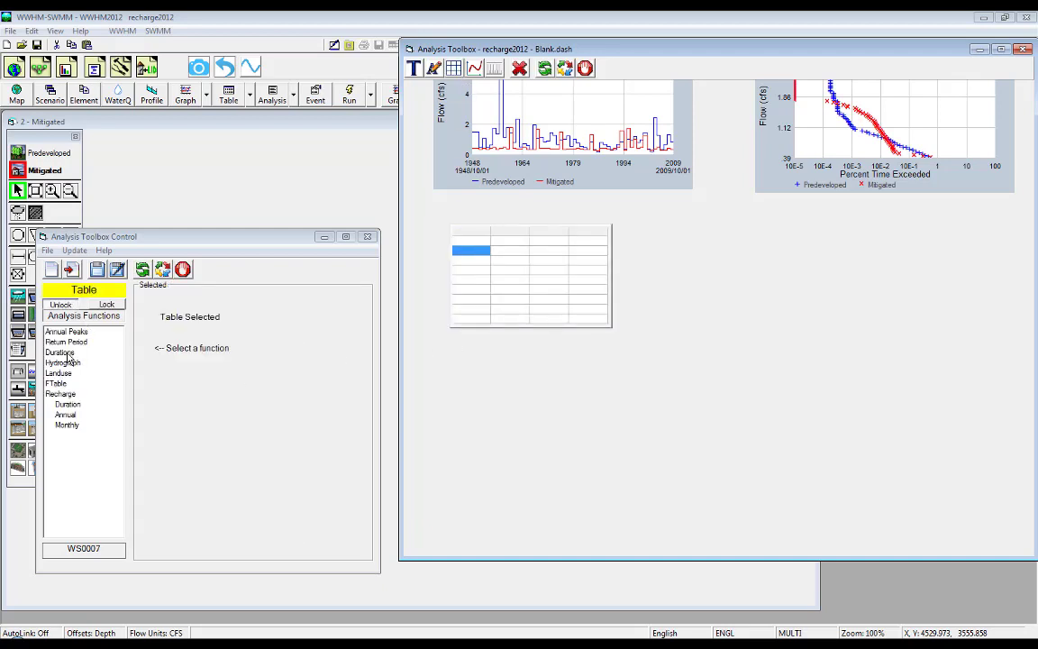
pyautogui.click(59, 352)
pyautogui.click(326, 404)
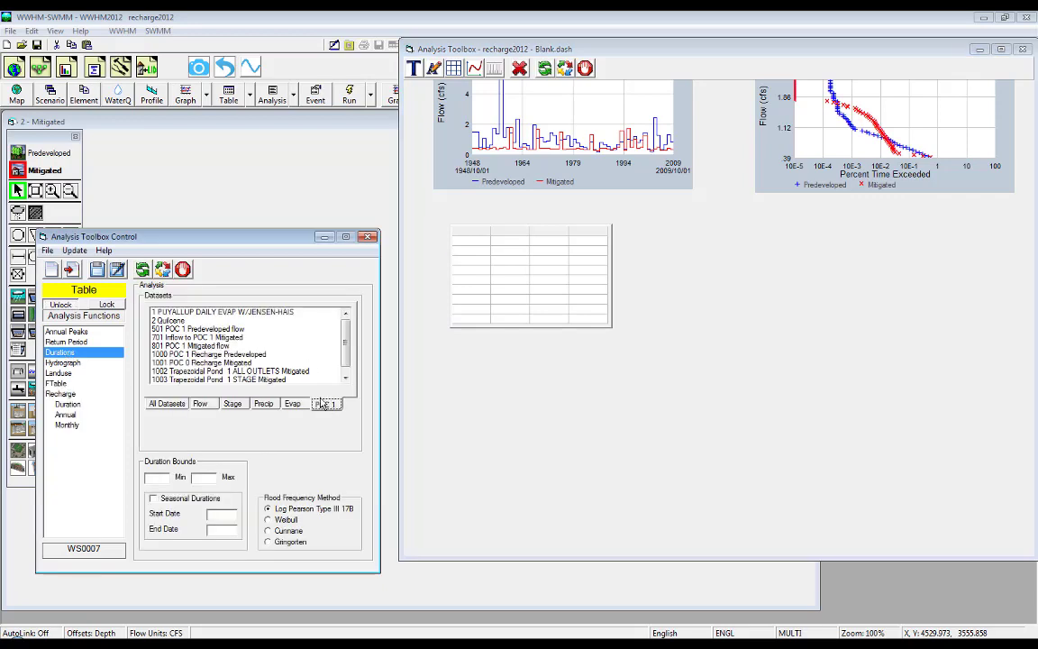
pyautogui.click(141, 272)
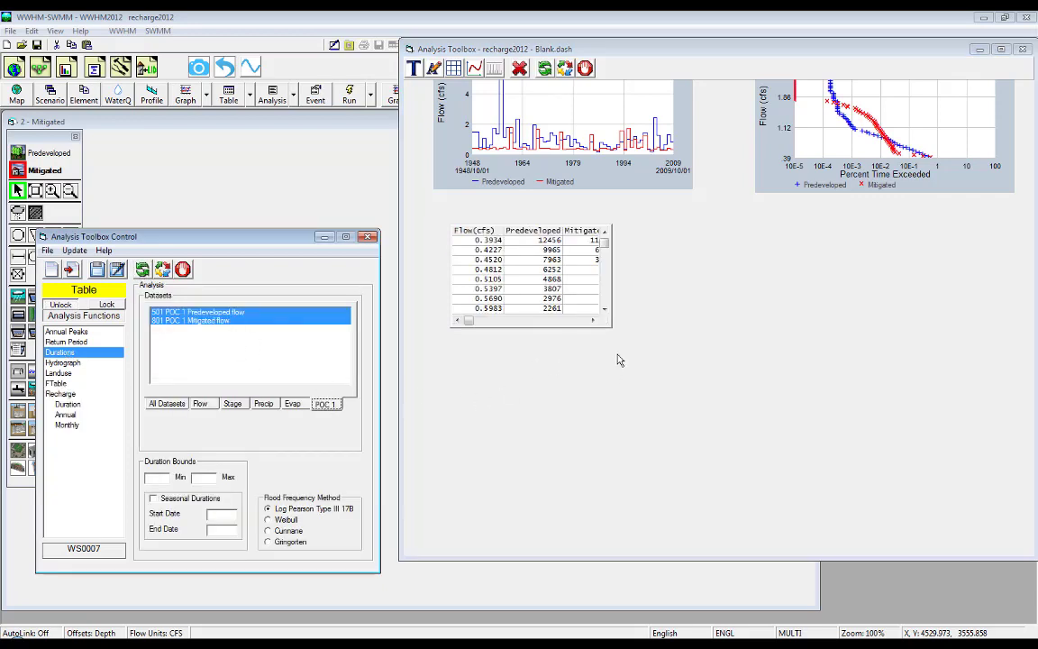
pyautogui.moveTo(610, 334); pyautogui.dragTo(740, 524)
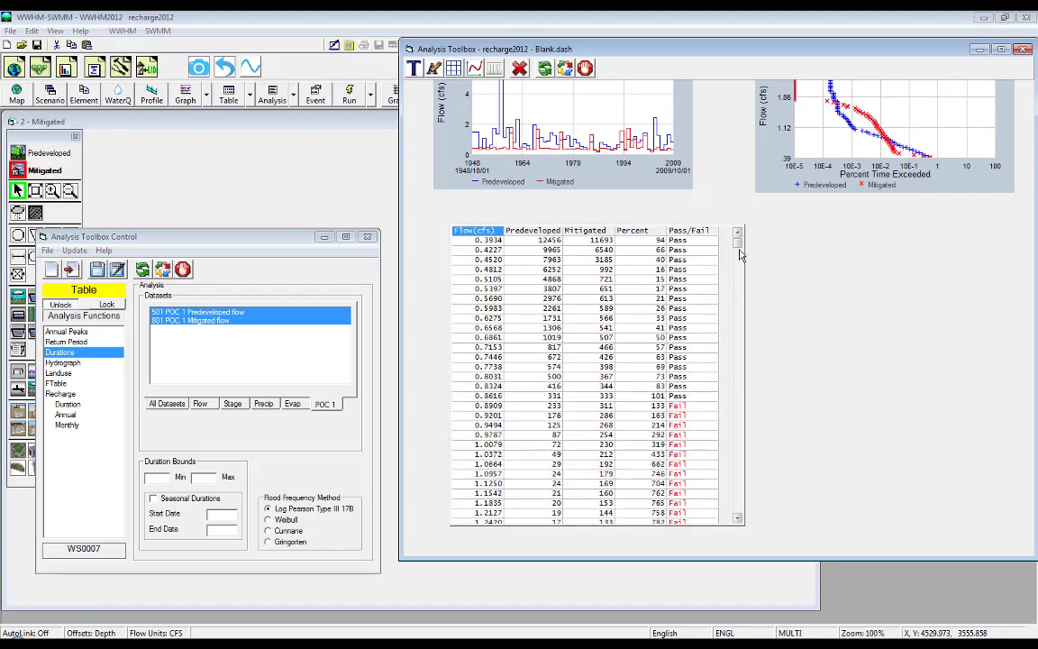
pyautogui.moveTo(738, 246); pyautogui.dragTo(755, 487)
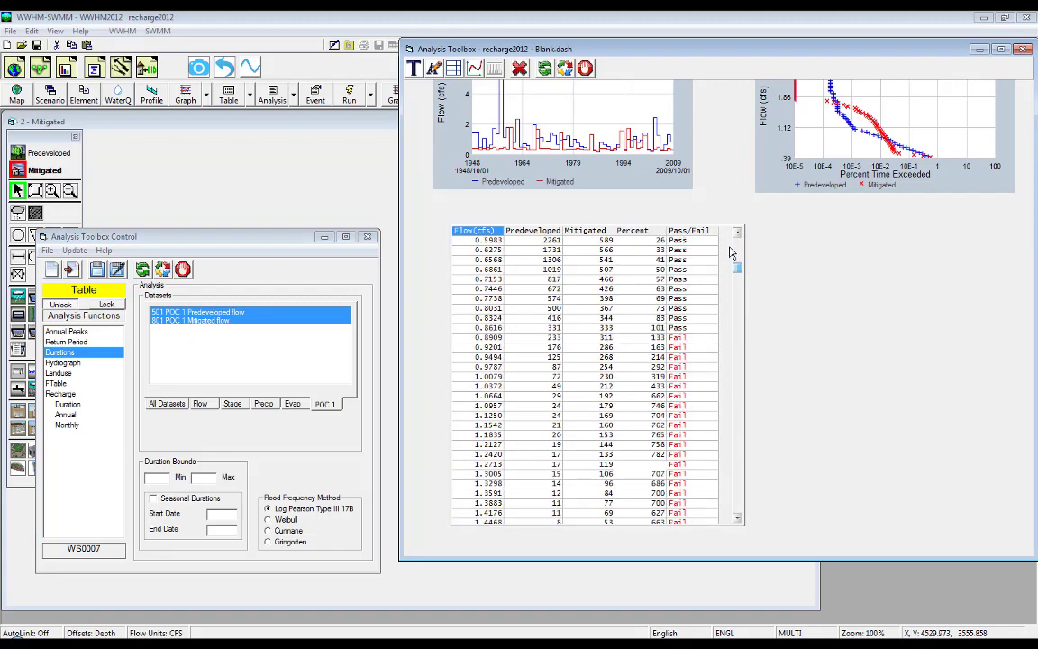